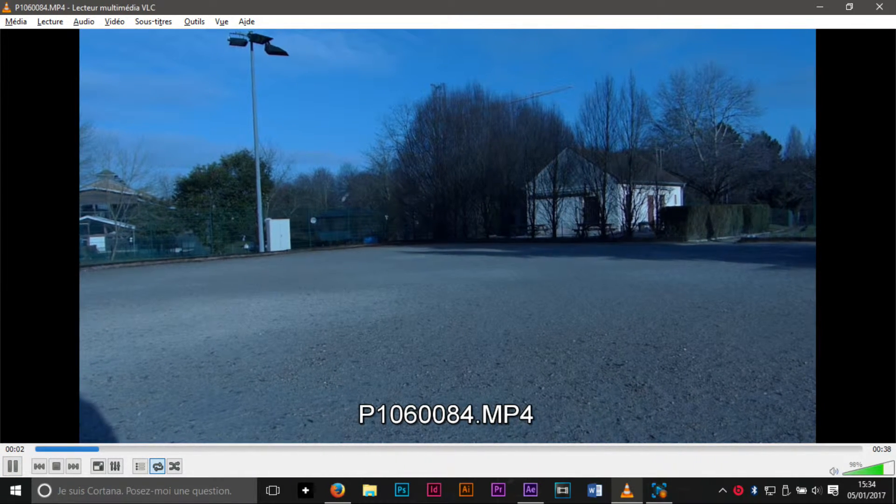
pyautogui.press('XF86AudioMute')
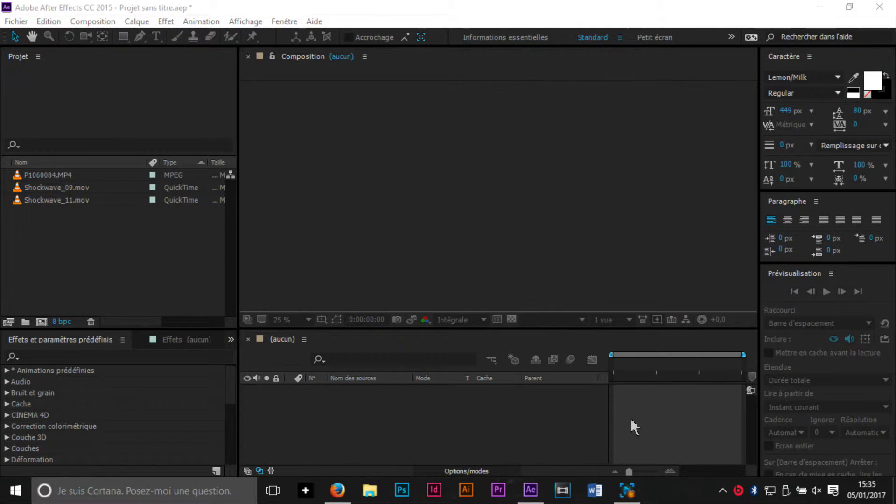
# Create a new composition from the P1060084.MP4 footage.
pyautogui.click(43, 238)
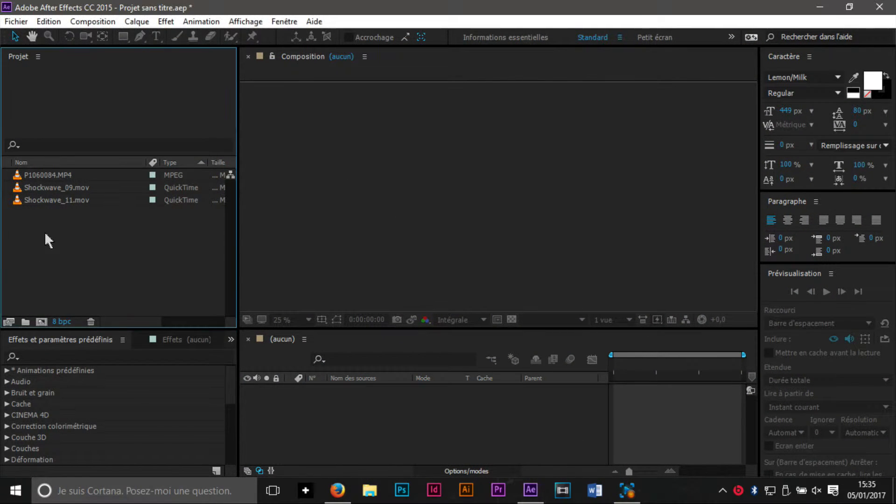
pyautogui.click(56, 177)
pyautogui.moveTo(60, 178); pyautogui.dragTo(51, 283)
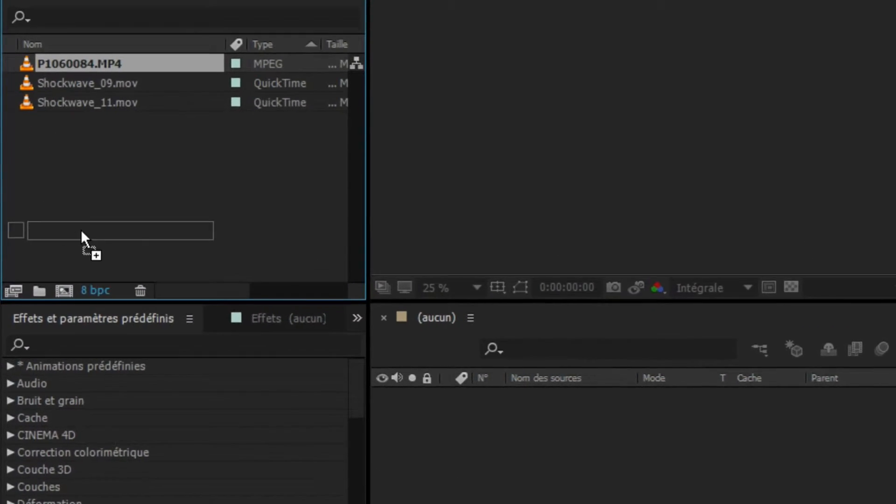
pyautogui.moveTo(81, 231); pyautogui.dragTo(65, 296)
pyautogui.moveTo(112, 238); pyautogui.dragTo(113, 236)
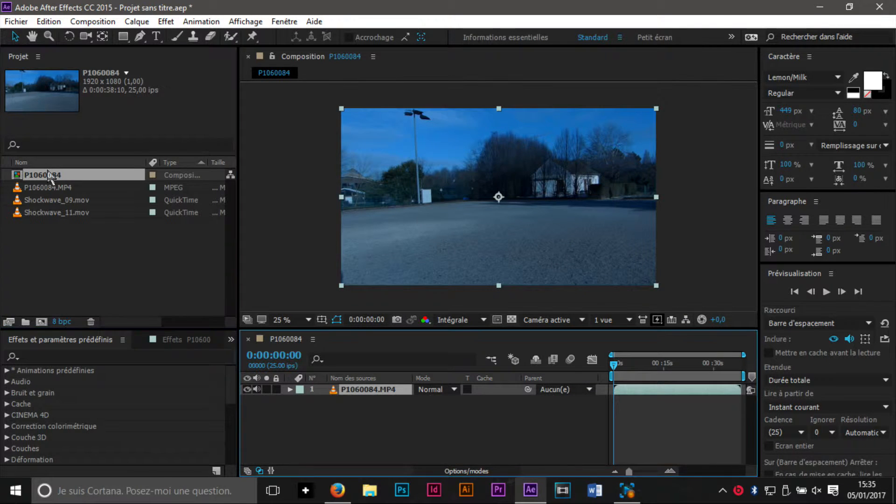
# Rename the new P1060084 composition as Montage.
pyautogui.rightClick(50, 177)
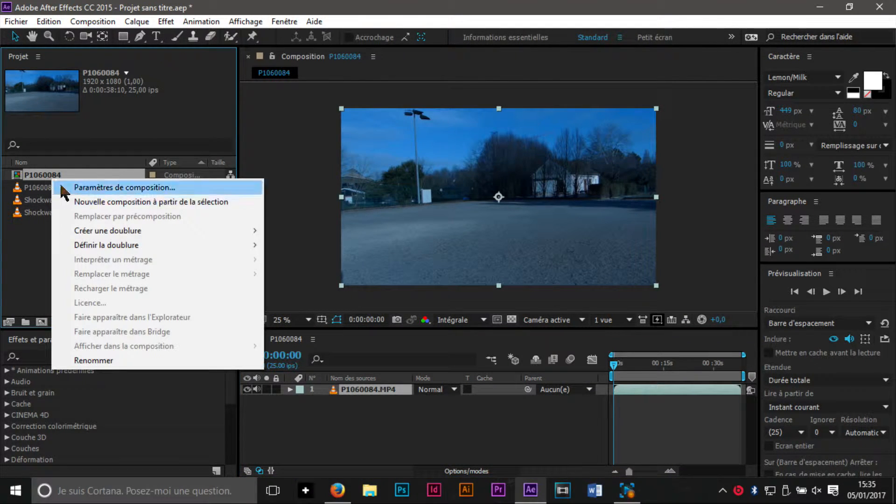
pyautogui.click(112, 360)
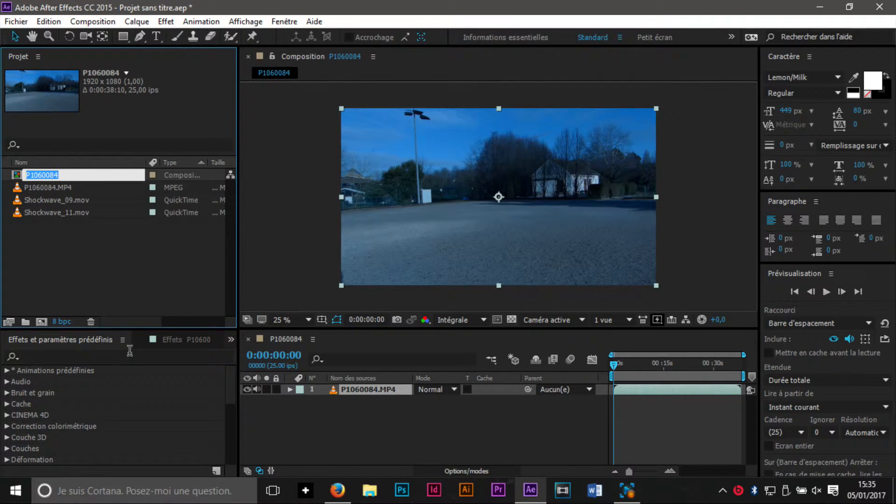
pyautogui.write('Montage')
pyautogui.press('Return')
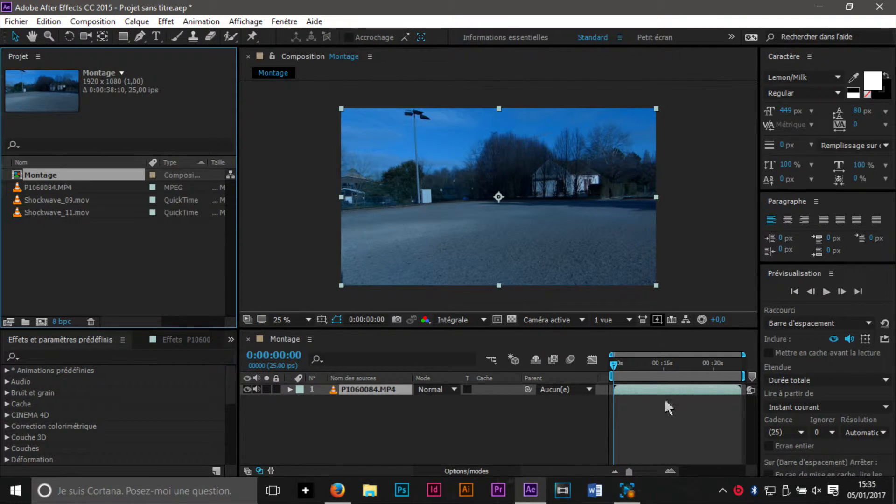
# Preview the footage, split the layer at 0:00:15:05 and delete the part before the split.
pyautogui.click(827, 292)
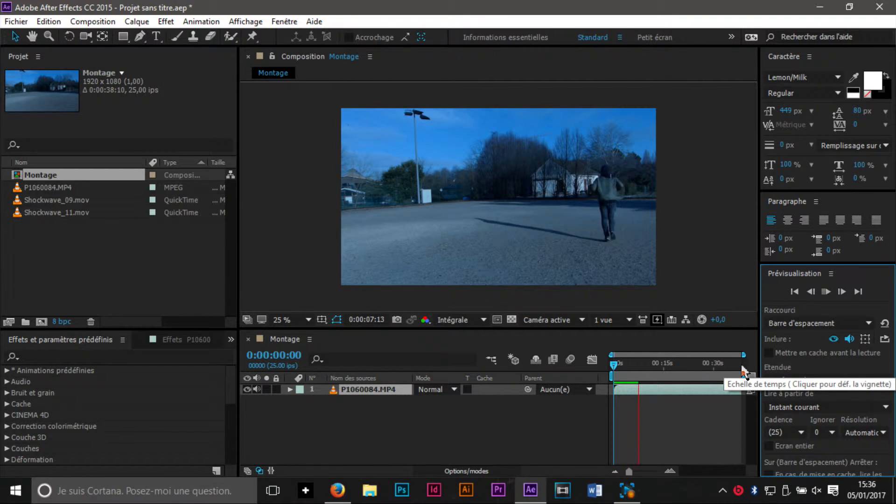
pyautogui.click(827, 293)
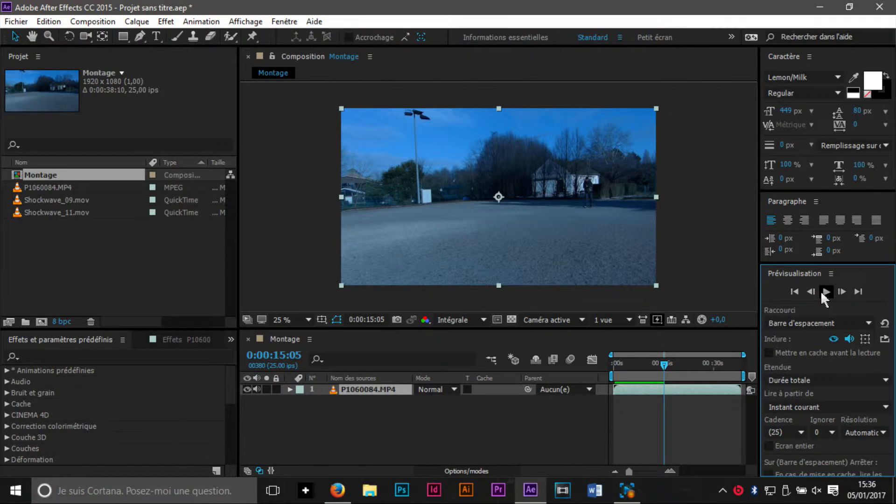
pyautogui.hotkey('ctrl', 'shift', 'd')
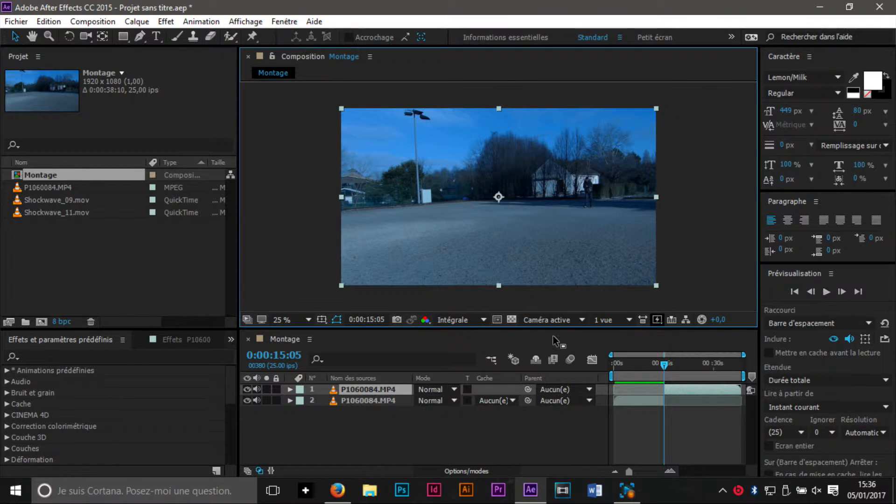
pyautogui.click(381, 401)
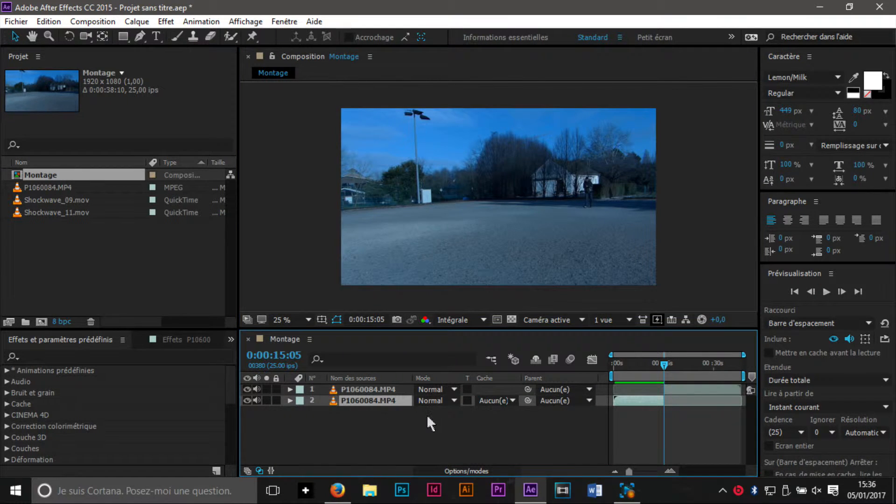
pyautogui.press('Delete')
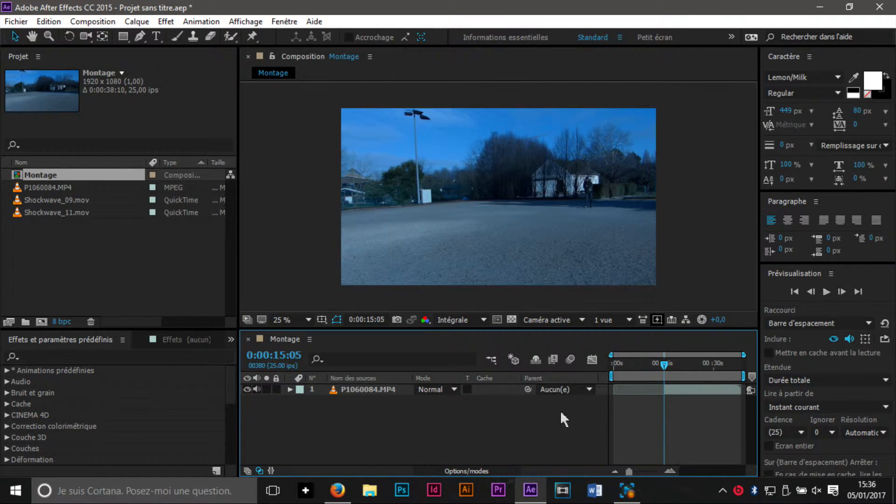
# Move the remaining clip so that it starts exactly at 0:00:00:00 in the timeline.
pyautogui.click(695, 392)
pyautogui.moveTo(695, 395); pyautogui.dragTo(643, 396)
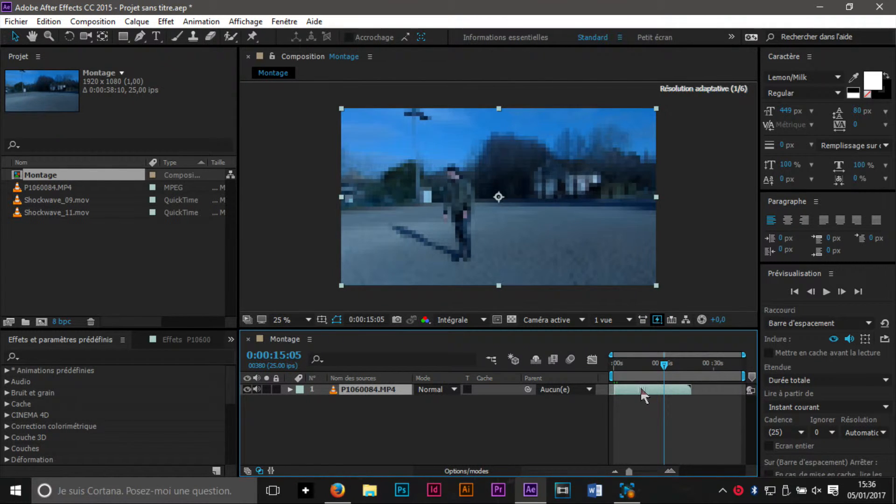
pyautogui.moveTo(661, 363); pyautogui.dragTo(601, 368)
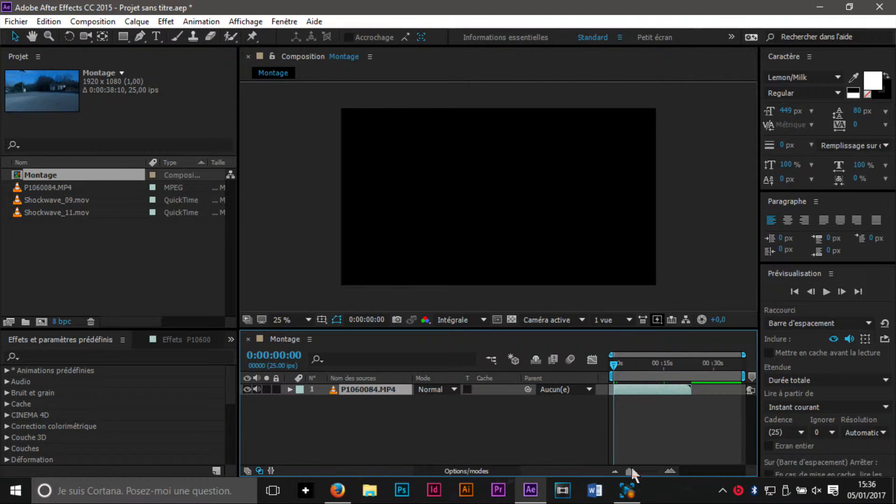
pyautogui.moveTo(627, 474); pyautogui.dragTo(656, 477)
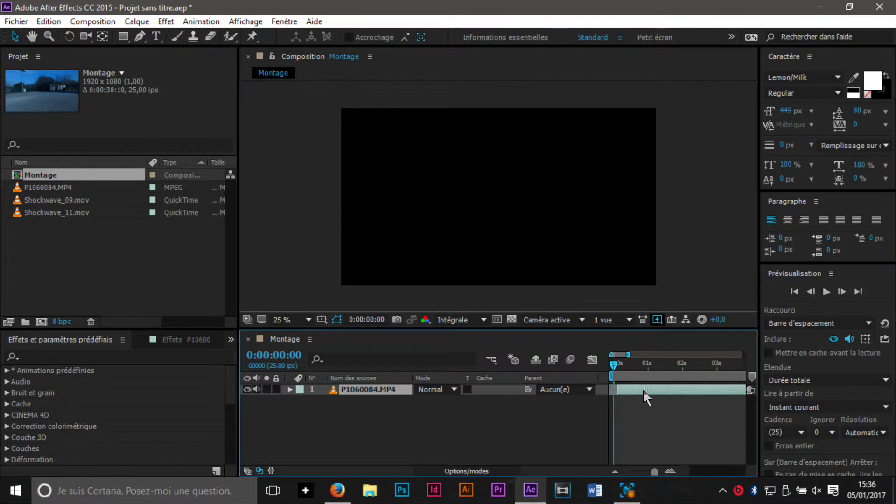
pyautogui.moveTo(647, 392); pyautogui.dragTo(642, 393)
pyautogui.moveTo(656, 474); pyautogui.dragTo(714, 469)
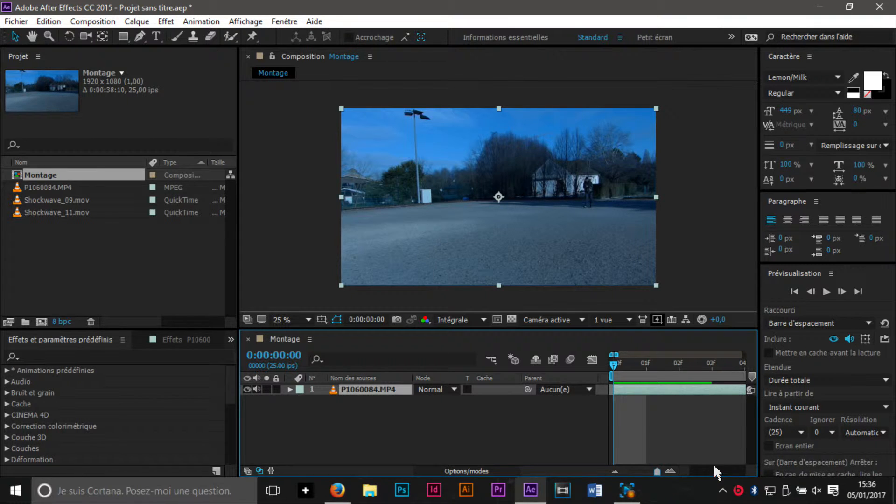
pyautogui.moveTo(658, 474); pyautogui.dragTo(629, 471)
# Preview the clip until the person is in mid-jump in the distance and split the layer at 0:00:09:11.
pyautogui.click(825, 294)
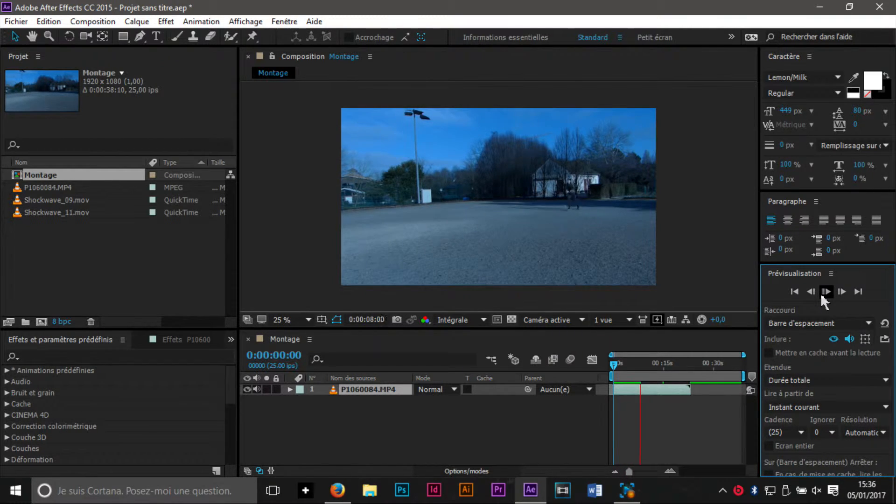
pyautogui.click(824, 293)
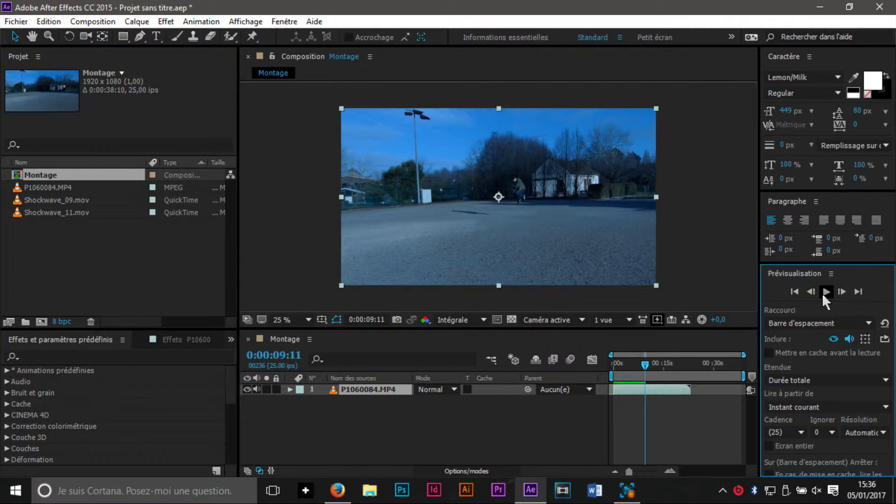
pyautogui.click(847, 293)
pyautogui.click(847, 294)
pyautogui.click(815, 295)
pyautogui.click(814, 296)
pyautogui.click(815, 295)
pyautogui.click(814, 295)
pyautogui.click(815, 295)
pyautogui.click(843, 294)
pyautogui.click(843, 294)
pyautogui.hotkey('ctrl', 'shift', 'd')
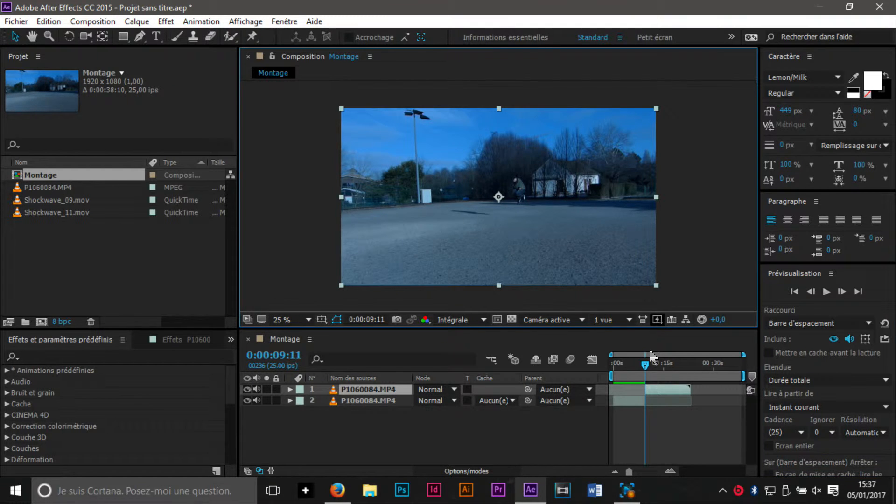
# Split the layer again at the mid-air frame of the second jump, 0:00:16:03, and delete the middle segment.
pyautogui.click(825, 292)
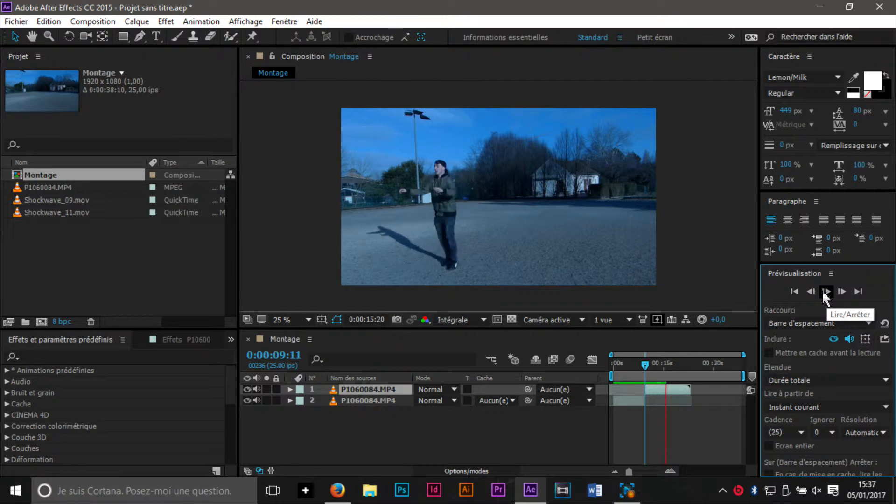
pyautogui.click(826, 293)
pyautogui.click(841, 292)
pyautogui.click(842, 292)
pyautogui.click(842, 292)
pyautogui.click(842, 292)
pyautogui.click(843, 293)
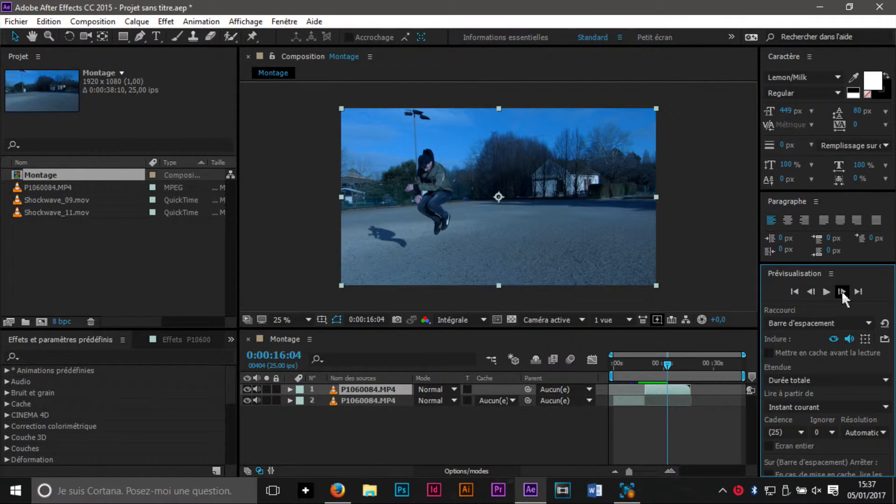
pyautogui.click(811, 293)
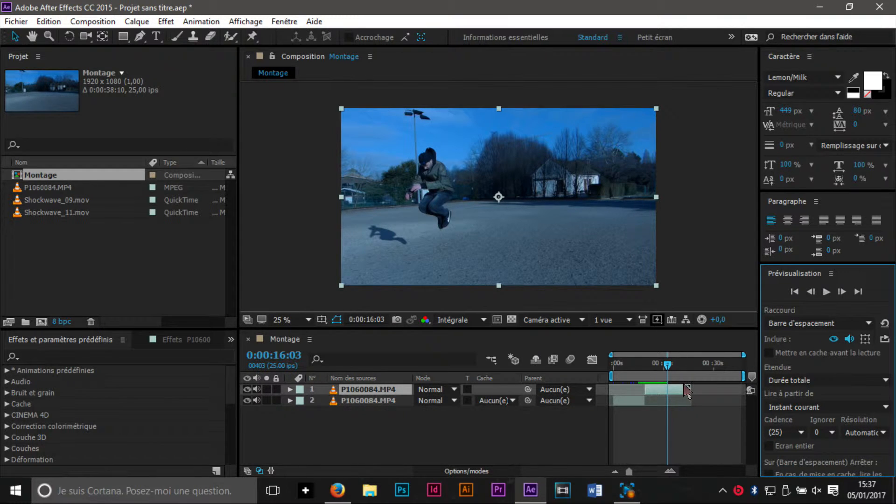
pyautogui.hotkey('ctrl', 'shift', 'd')
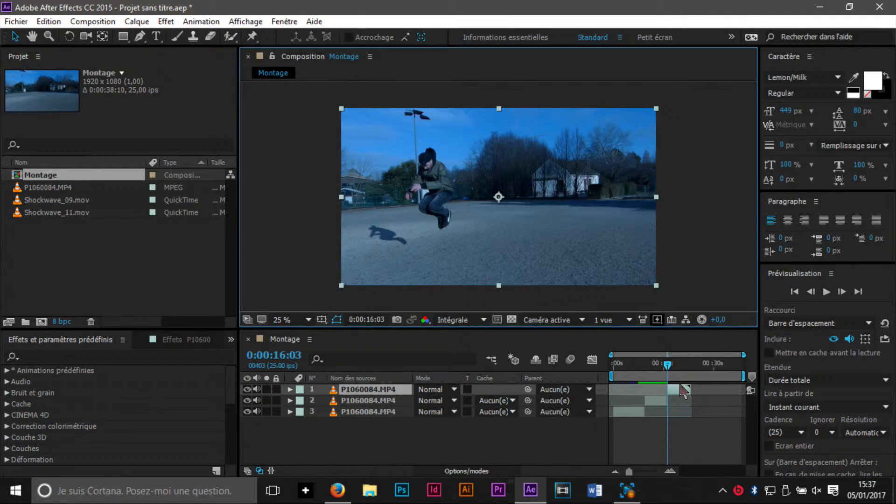
pyautogui.click(378, 401)
pyautogui.press('Delete')
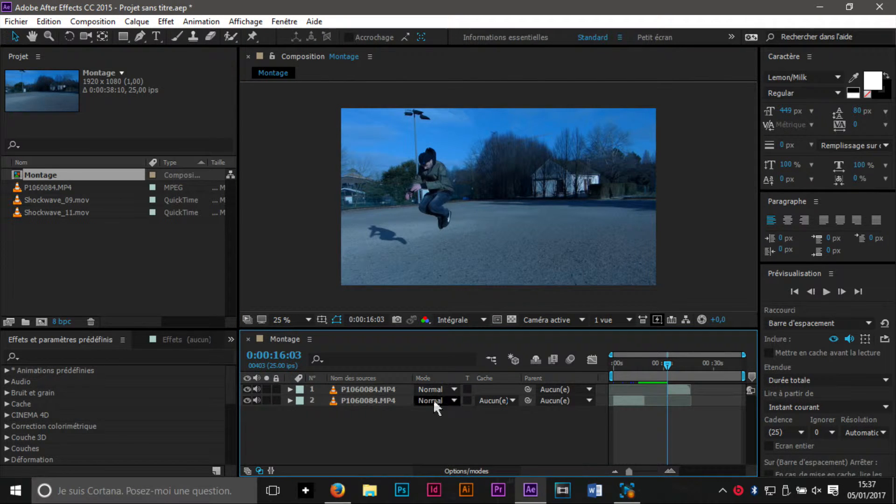
# Move the last segment to follow directly after the first one, and undo the final position adjustment.
pyautogui.moveTo(676, 394); pyautogui.dragTo(654, 399)
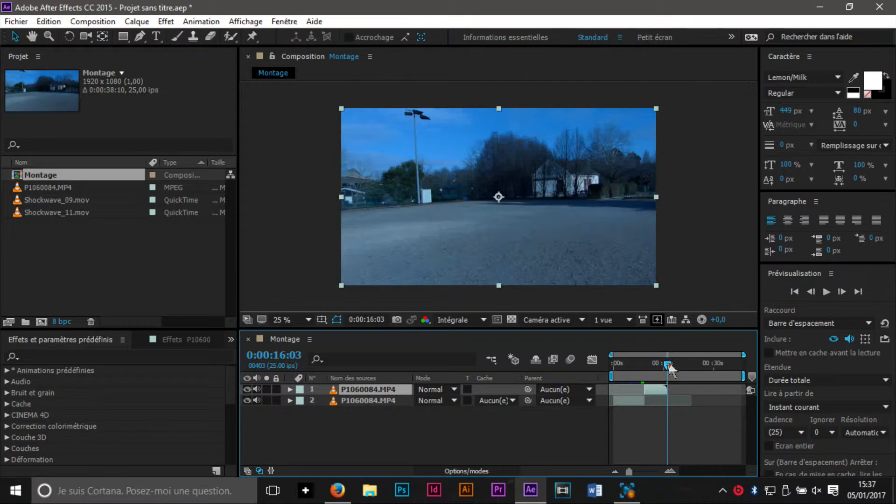
pyautogui.click(645, 365)
pyautogui.moveTo(629, 471); pyautogui.dragTo(654, 475)
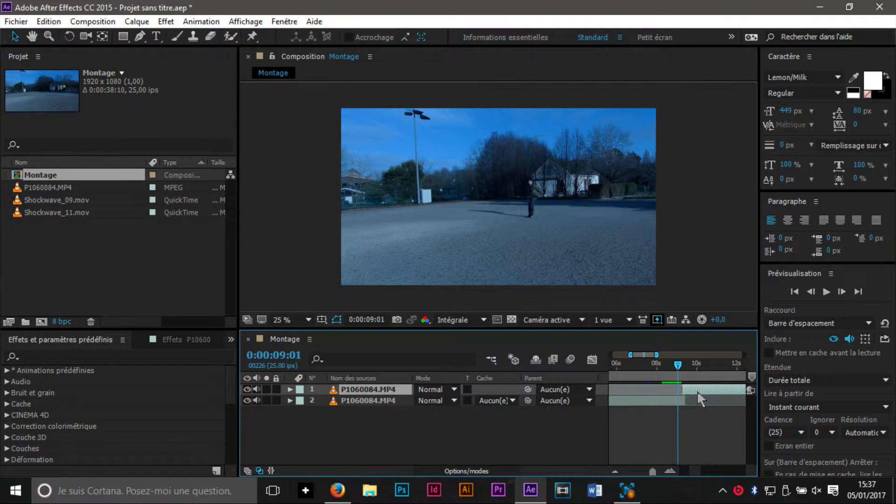
pyautogui.moveTo(698, 393); pyautogui.dragTo(683, 368)
pyautogui.moveTo(652, 472); pyautogui.dragTo(659, 476)
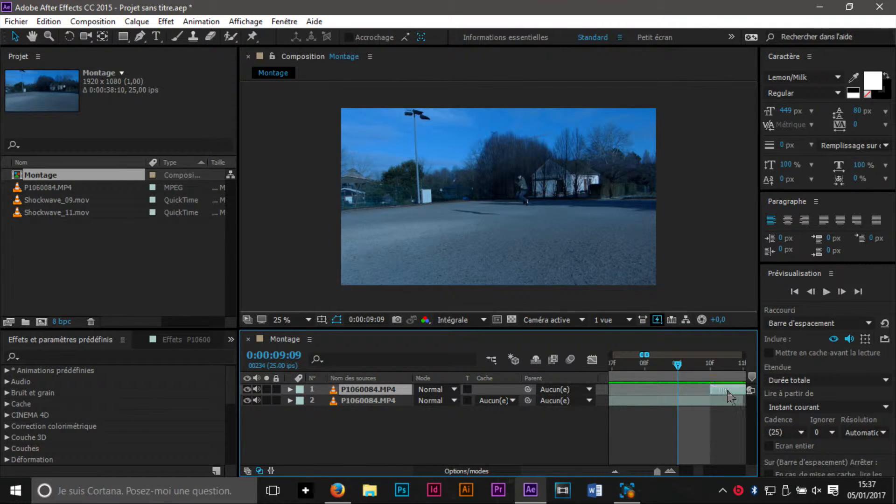
pyautogui.hotkey('ctrl', 'z')
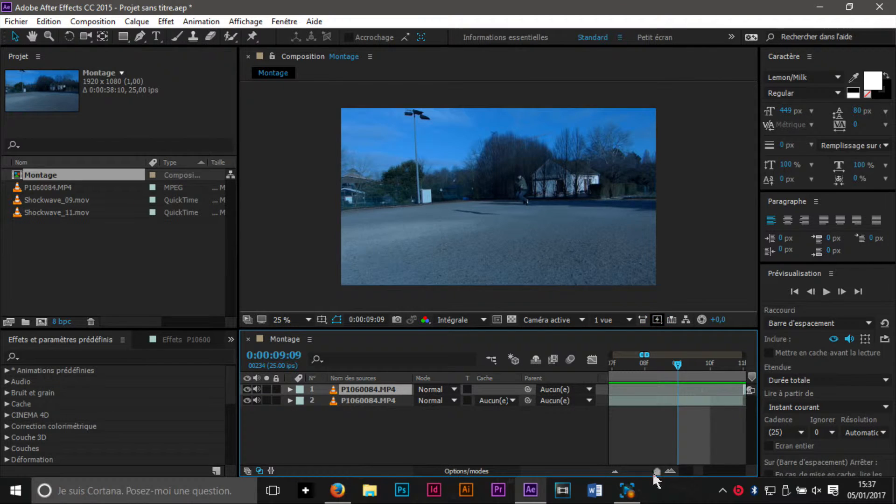
# Preview the joined segments from the start and trim the end of the second segment to 0:00:15:06.
pyautogui.moveTo(649, 354); pyautogui.dragTo(617, 354)
pyautogui.click(794, 292)
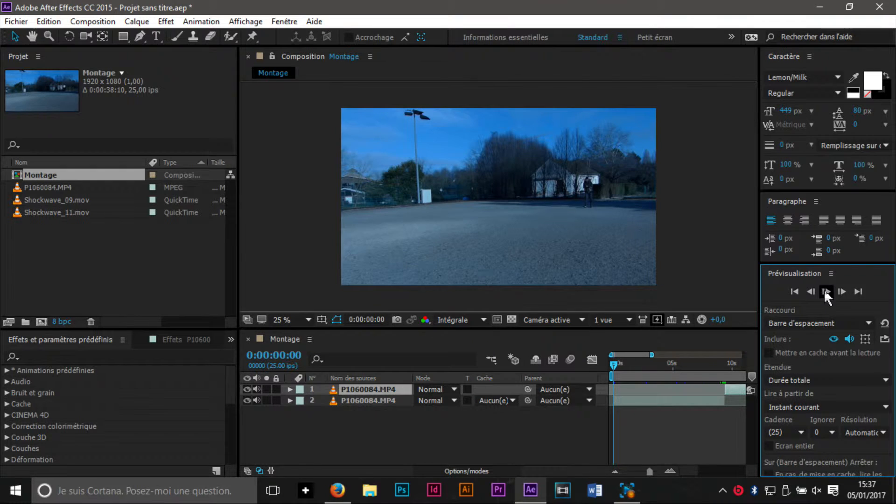
pyautogui.click(827, 292)
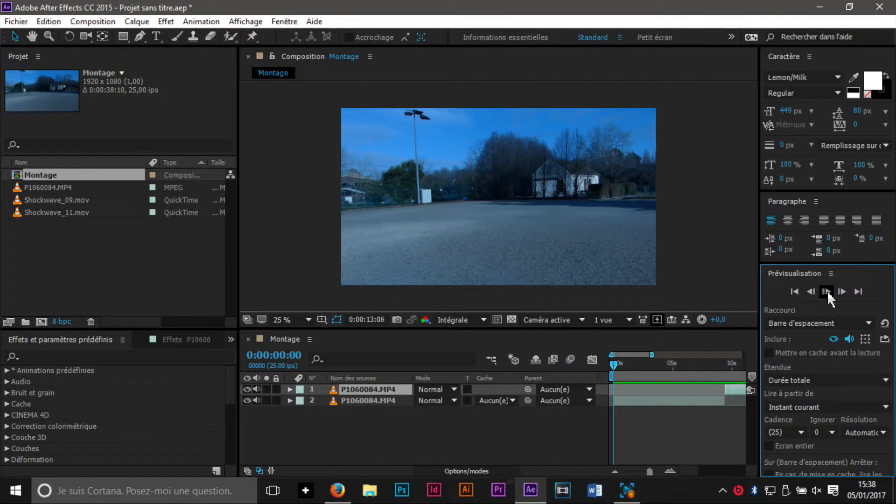
pyautogui.click(833, 293)
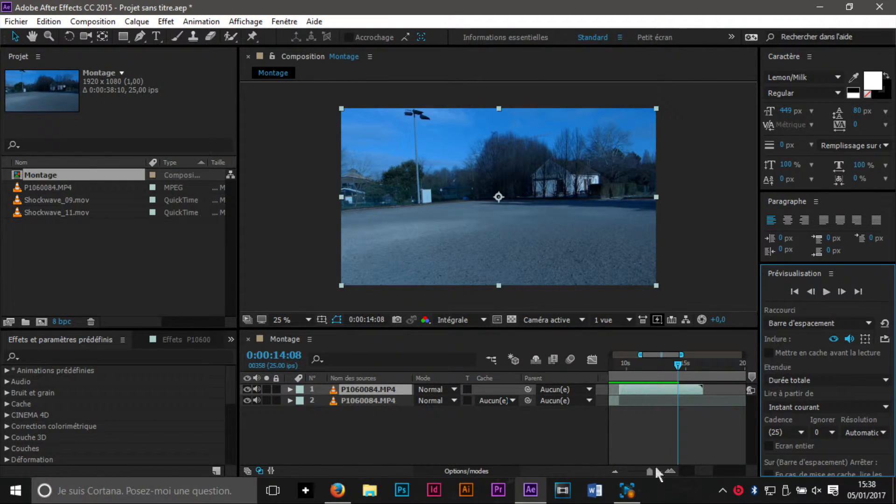
pyautogui.click(827, 292)
pyautogui.click(827, 292)
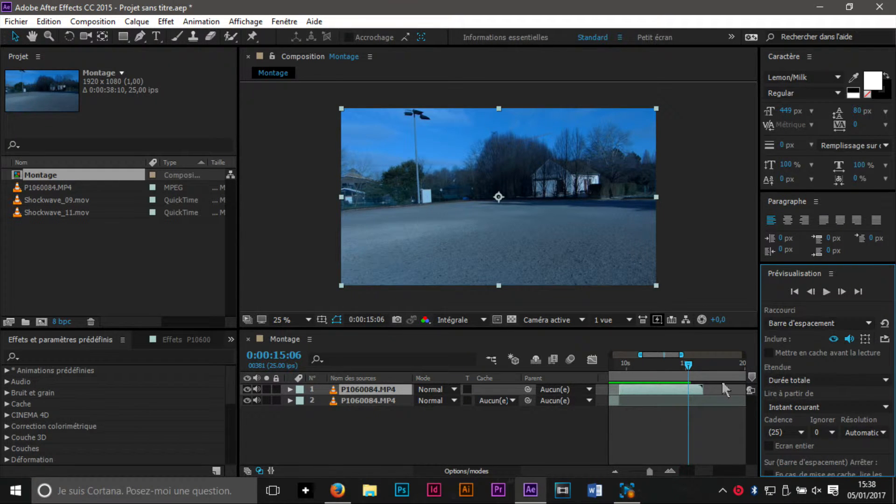
pyautogui.moveTo(703, 390); pyautogui.dragTo(688, 391)
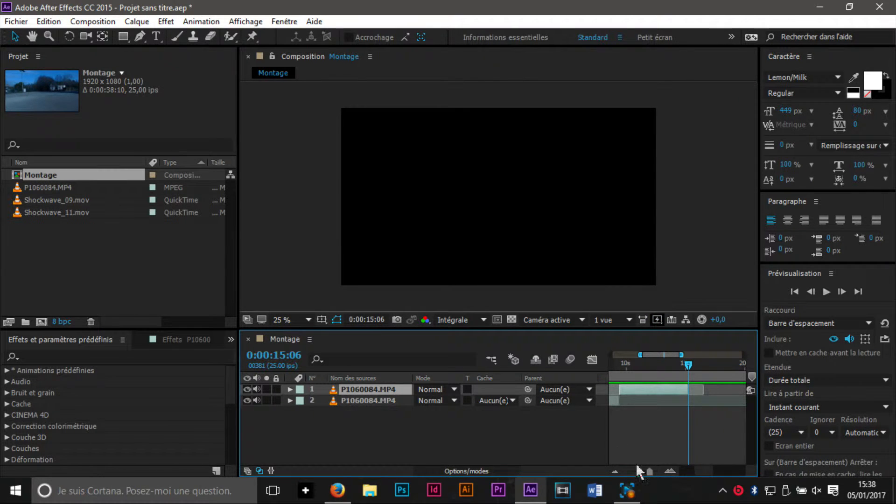
pyautogui.moveTo(650, 471); pyautogui.dragTo(630, 473)
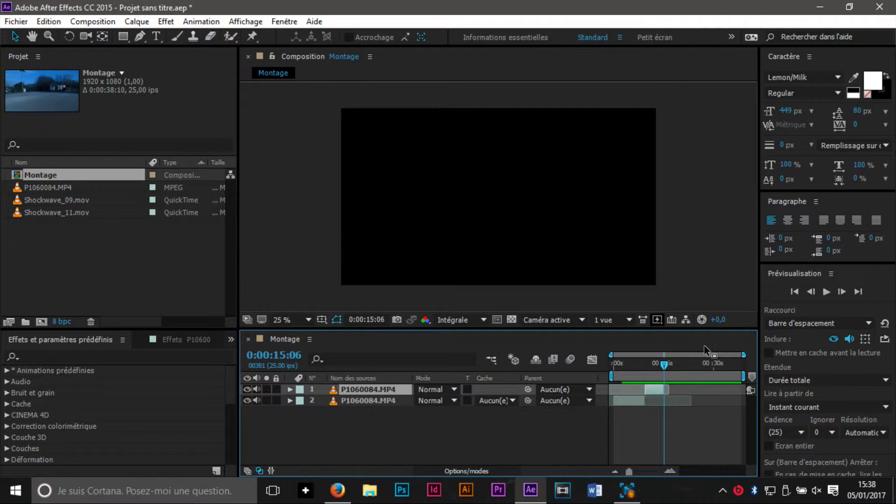
pyautogui.moveTo(743, 357)
pyautogui.mouseDown()
pyautogui.moveTo(657, 359)
pyautogui.moveTo(742, 362)
pyautogui.mouseUp()
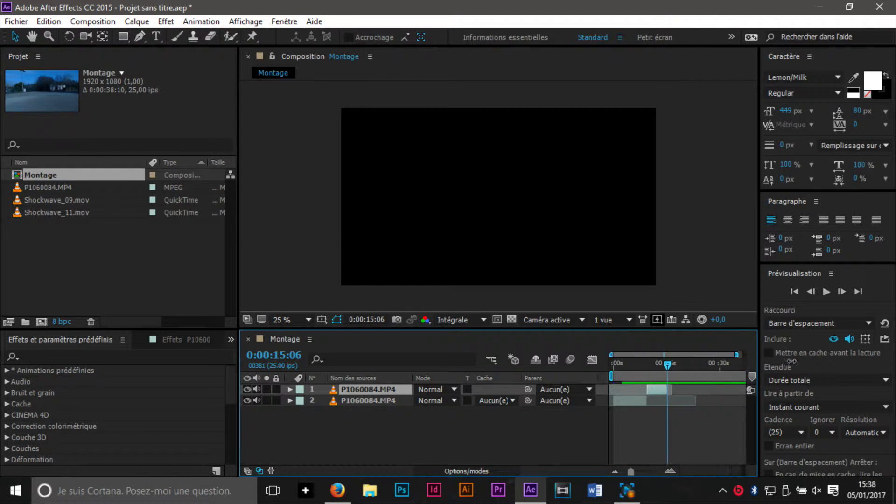
# Shorten the Montage work area so it ends right where the second P1060084.MP4 segment ends.
pyautogui.moveTo(633, 472)
pyautogui.mouseDown()
pyautogui.moveTo(653, 476)
pyautogui.moveTo(630, 473)
pyautogui.mouseUp()
pyautogui.moveTo(743, 376); pyautogui.dragTo(674, 377)
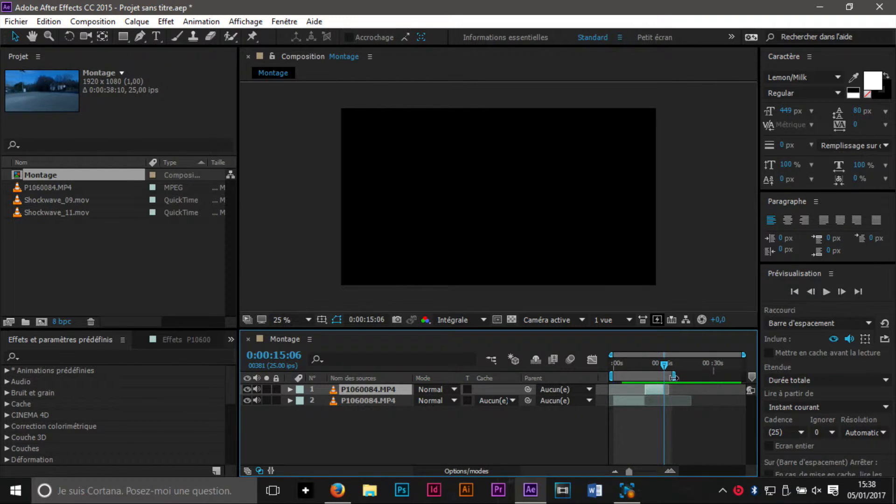
pyautogui.moveTo(665, 369); pyautogui.dragTo(670, 372)
pyautogui.moveTo(631, 472); pyautogui.dragTo(654, 474)
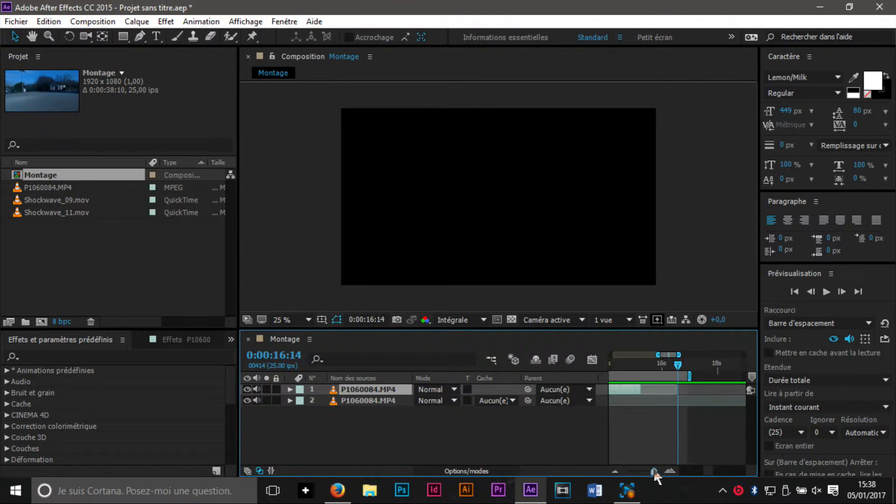
pyautogui.moveTo(690, 376); pyautogui.dragTo(683, 376)
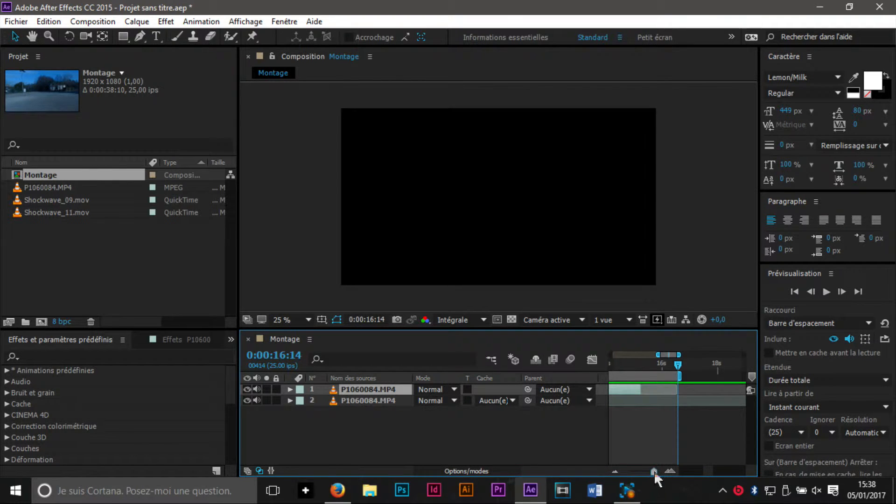
pyautogui.moveTo(658, 468); pyautogui.dragTo(660, 470)
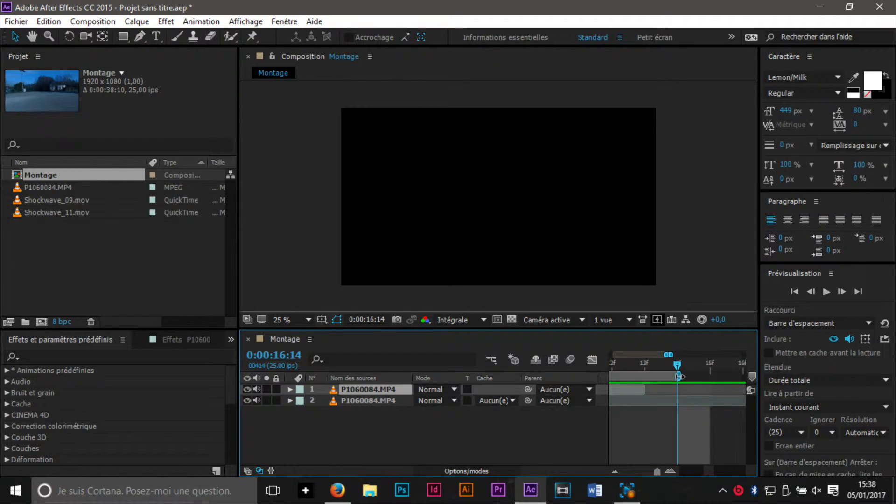
pyautogui.moveTo(668, 376); pyautogui.dragTo(647, 376)
pyautogui.click(644, 364)
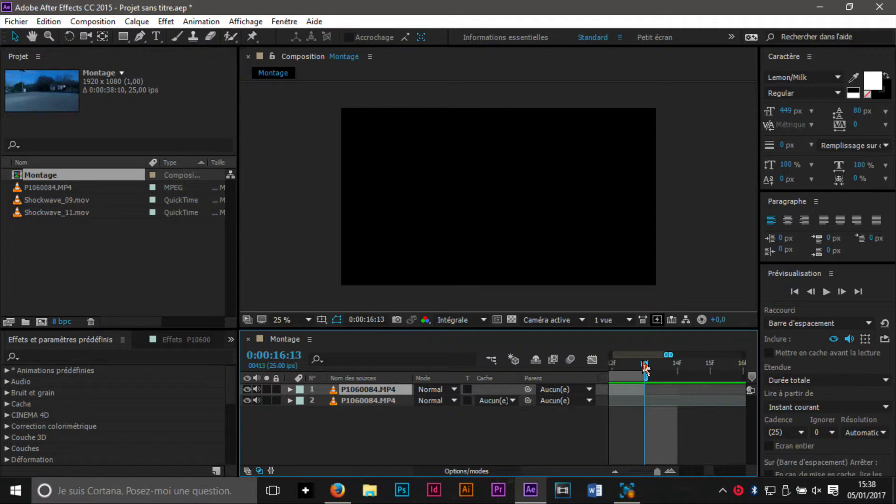
pyautogui.moveTo(652, 470); pyautogui.dragTo(648, 471)
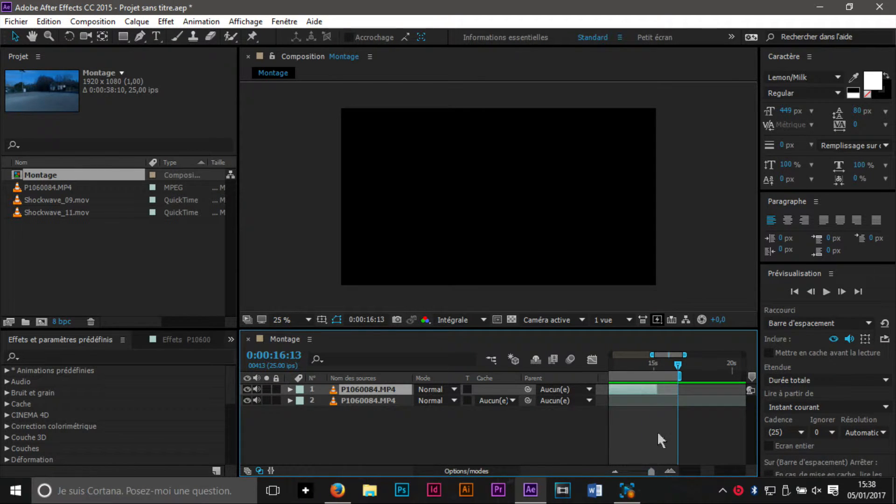
pyautogui.moveTo(681, 375); pyautogui.dragTo(659, 374)
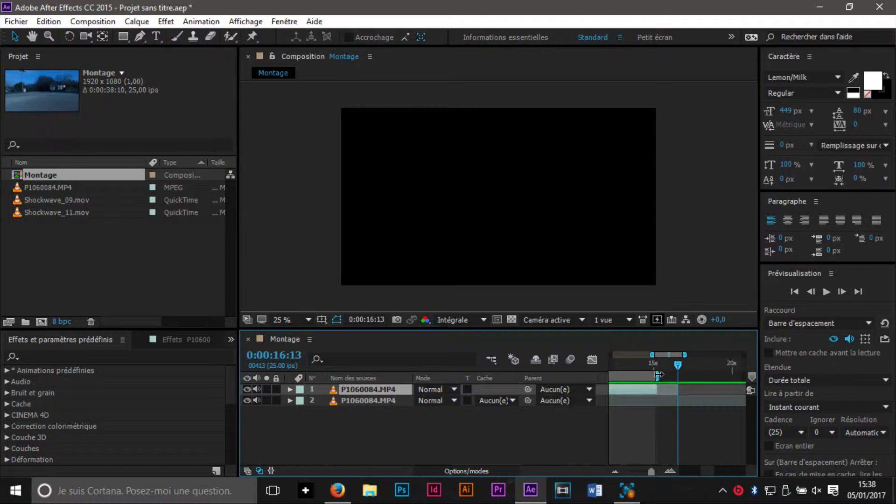
pyautogui.click(655, 374)
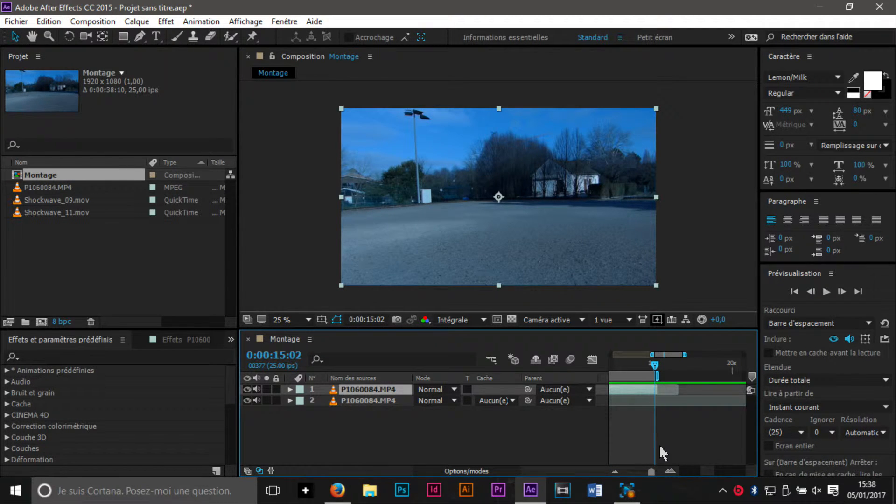
pyautogui.moveTo(653, 471); pyautogui.dragTo(628, 473)
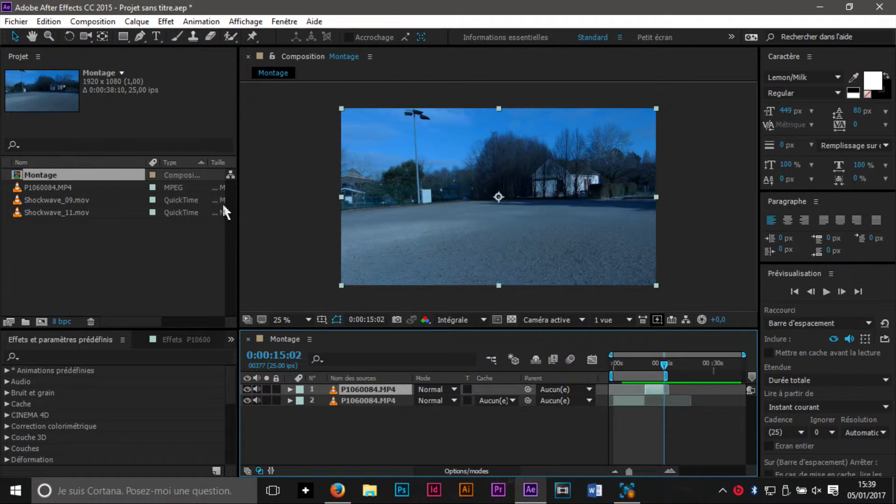
# Create a new composition named FX, keeping the HDTV 1080 25 preset.
pyautogui.click(69, 257)
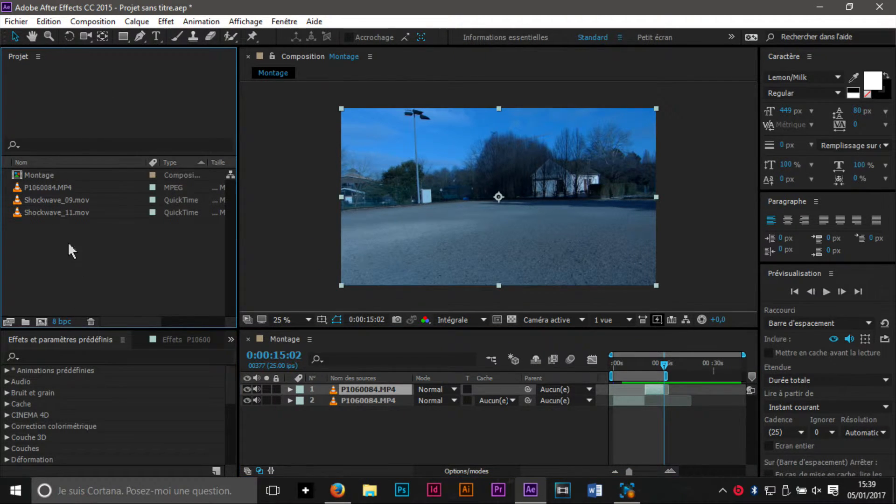
pyautogui.click(41, 322)
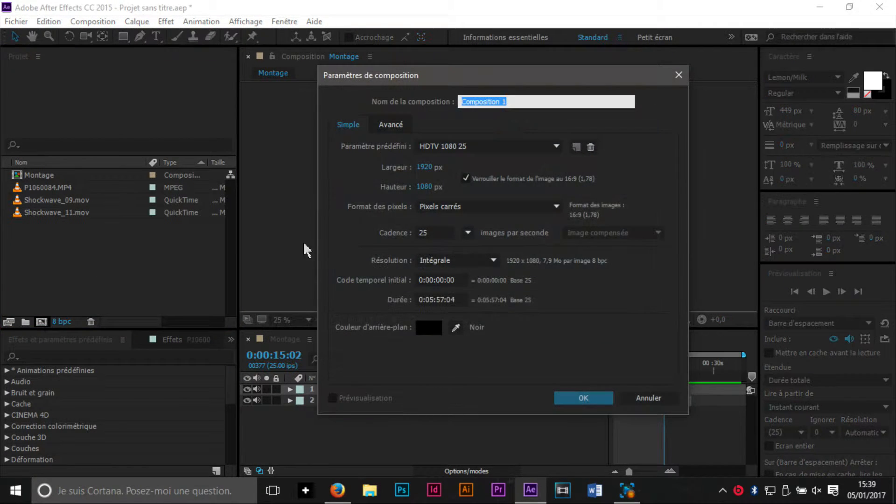
pyautogui.write('F')
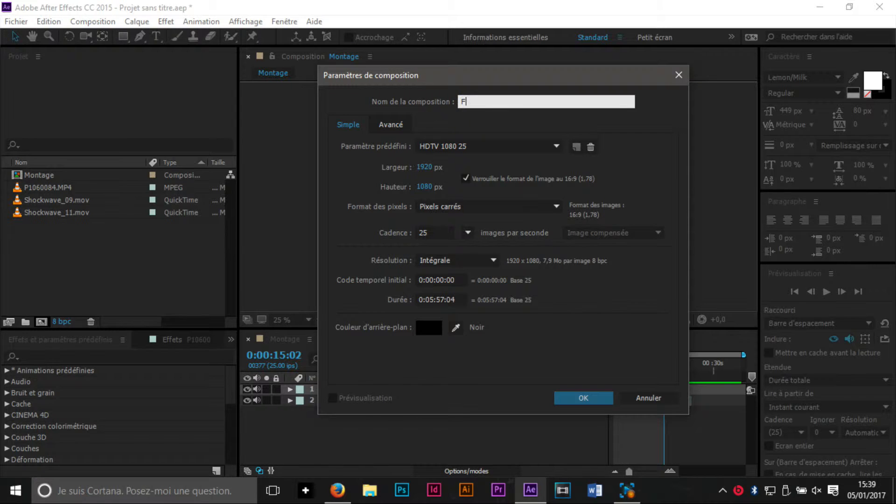
pyautogui.write('X')
pyautogui.press('Return')
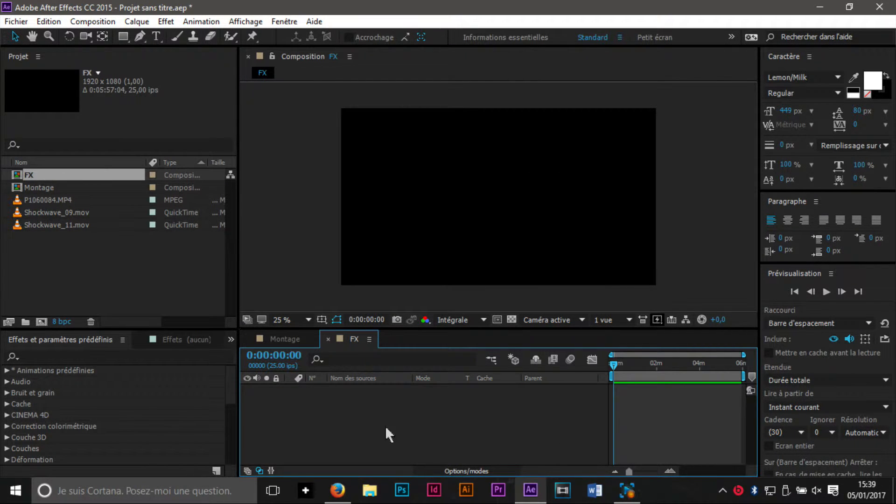
# Add the Montage composition as a layer in FX and shorten the work area to just past the layer's end.
pyautogui.click(269, 337)
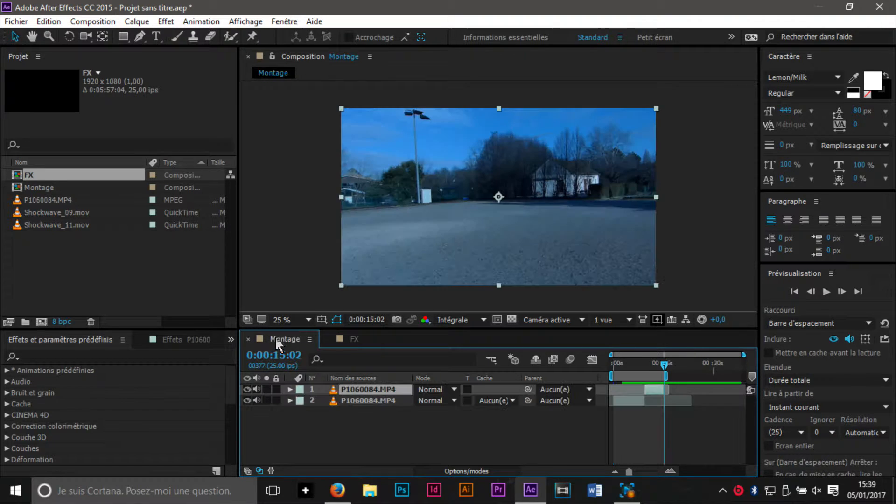
pyautogui.click(340, 342)
pyautogui.click(33, 191)
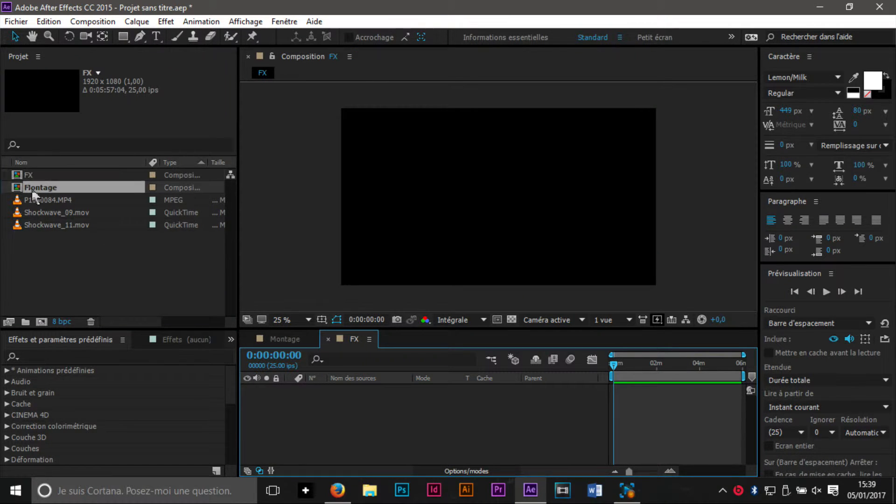
pyautogui.moveTo(33, 191); pyautogui.dragTo(276, 405)
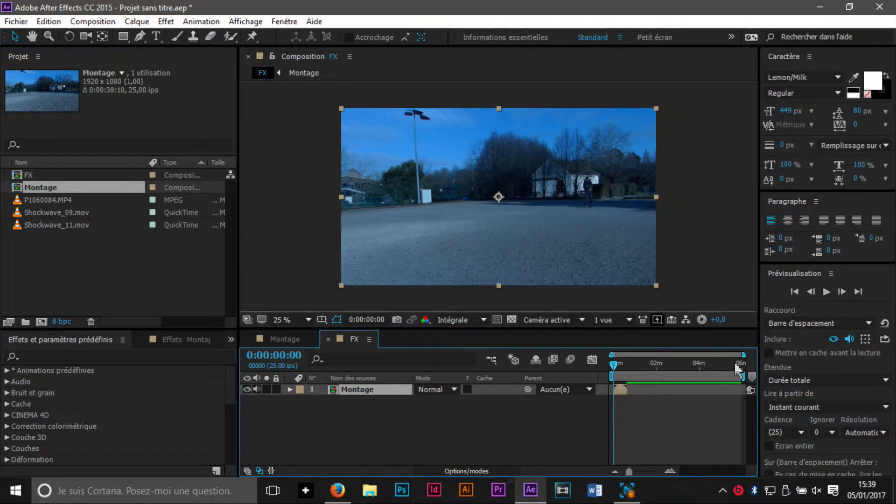
pyautogui.moveTo(746, 376); pyautogui.dragTo(630, 373)
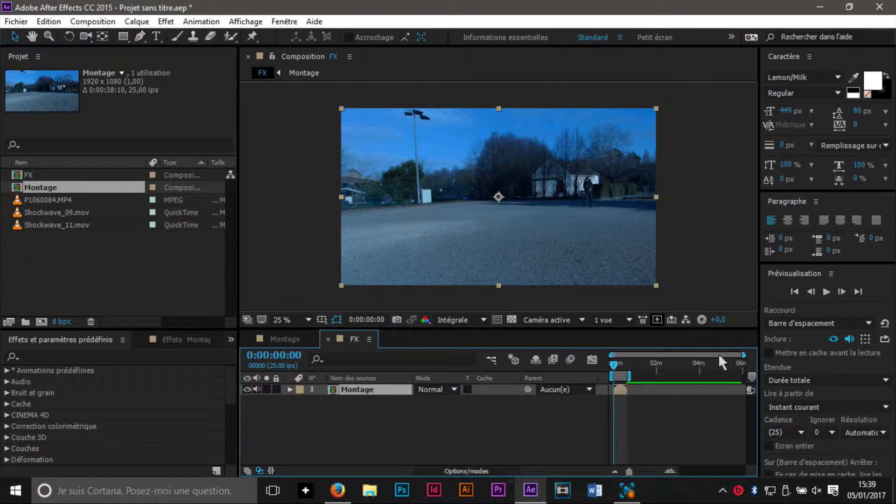
pyautogui.moveTo(744, 354); pyautogui.dragTo(628, 379)
# Preview FX up to the end of the visible footage, and trim the work area and the Montage layer to about 0:00:15:04.
pyautogui.click(826, 293)
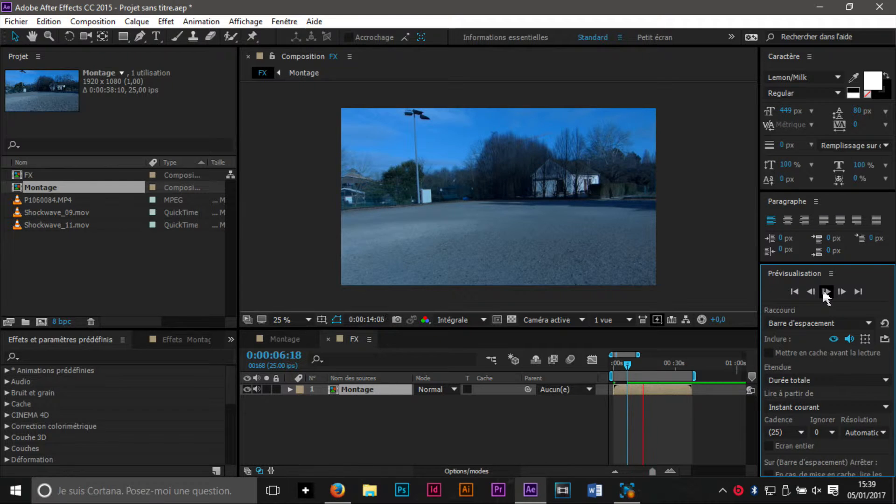
pyautogui.click(825, 292)
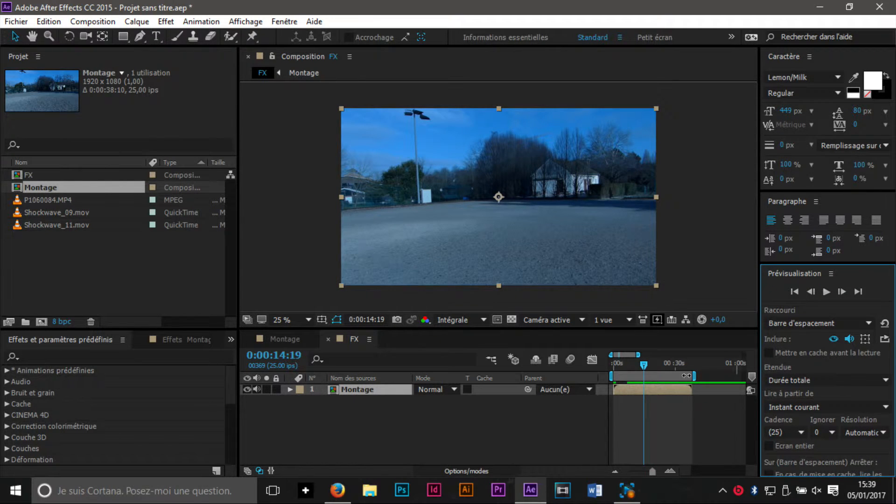
pyautogui.click(826, 293)
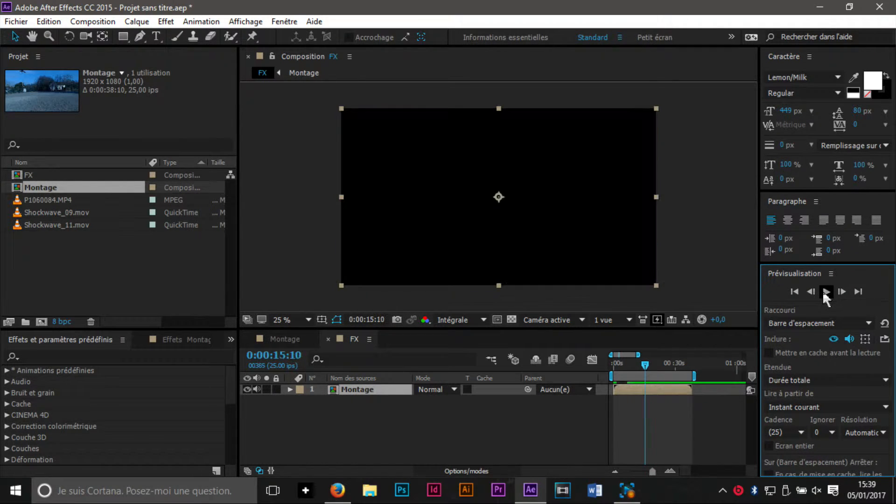
pyautogui.click(811, 293)
pyautogui.click(811, 292)
pyautogui.click(812, 292)
pyautogui.click(694, 375)
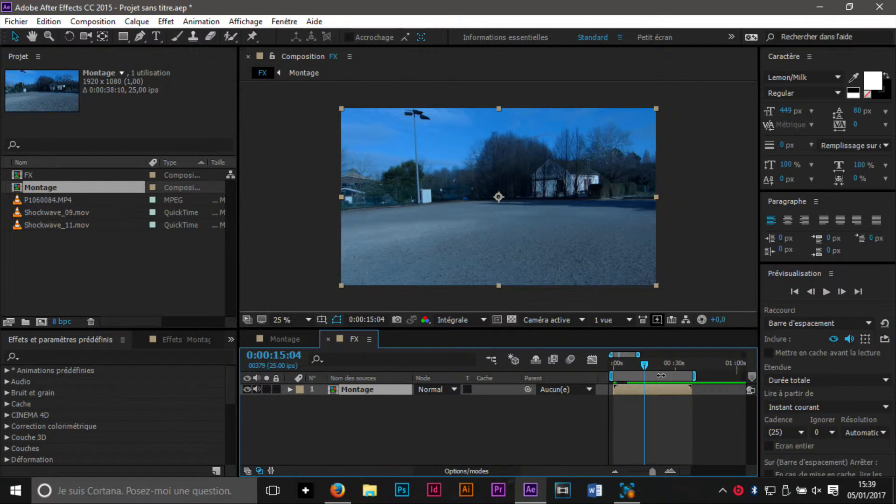
pyautogui.moveTo(698, 377); pyautogui.dragTo(654, 377)
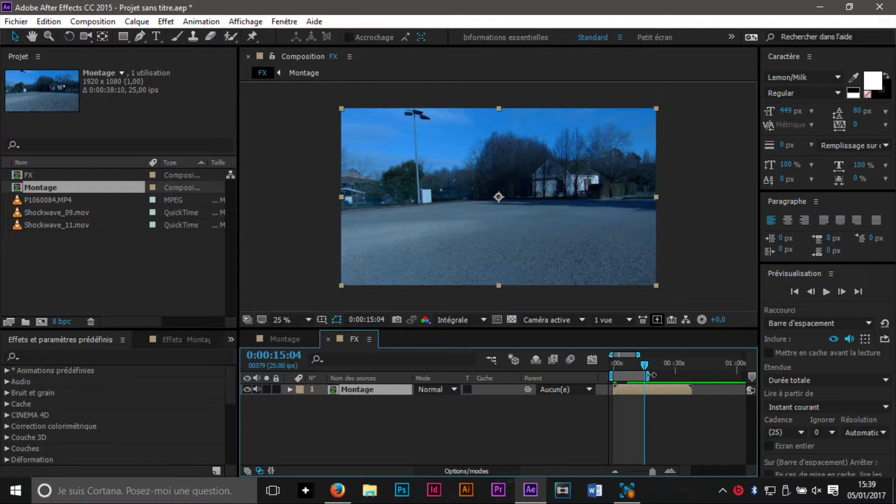
pyautogui.moveTo(692, 391); pyautogui.dragTo(644, 393)
pyautogui.moveTo(653, 471); pyautogui.dragTo(656, 477)
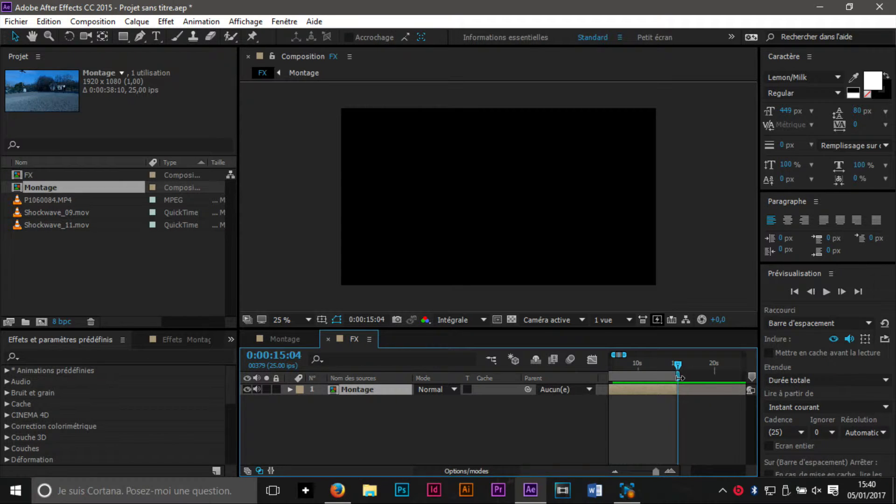
# Trim the Montage layer back so its last frame is 0:00:15:00, and end the FX work area at the same point.
pyautogui.click(811, 292)
pyautogui.click(811, 291)
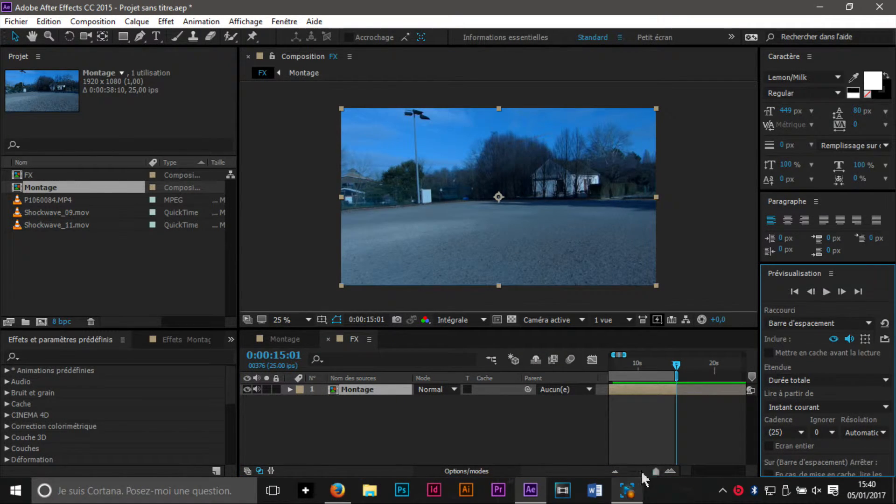
pyautogui.moveTo(654, 474); pyautogui.dragTo(659, 477)
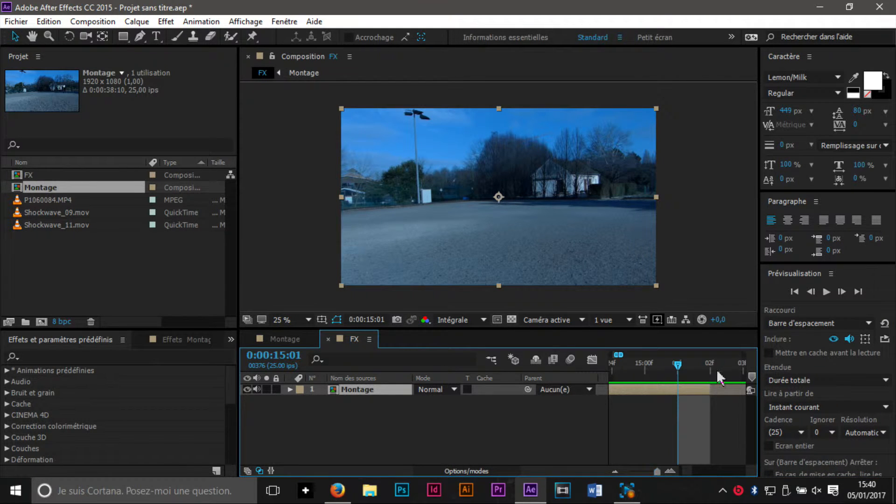
pyautogui.moveTo(705, 389); pyautogui.dragTo(688, 394)
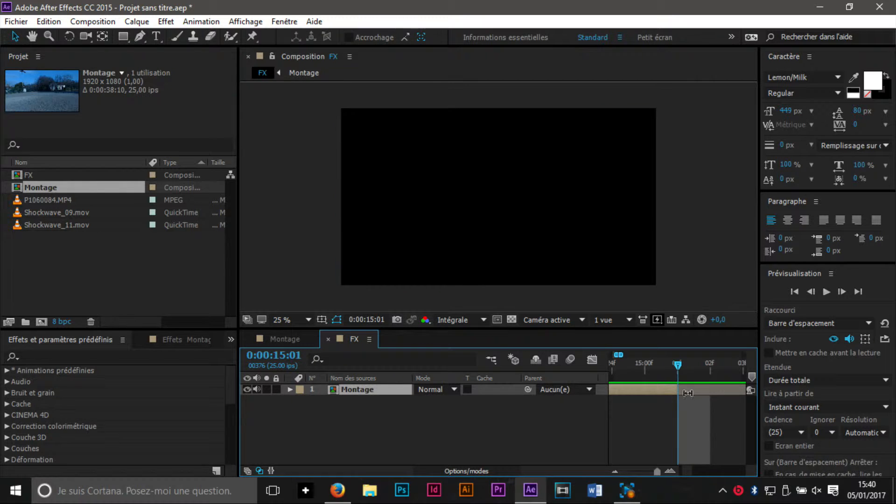
pyautogui.click(812, 291)
pyautogui.moveTo(657, 472)
pyautogui.mouseDown()
pyautogui.moveTo(645, 472)
pyautogui.moveTo(657, 473)
pyautogui.mouseUp()
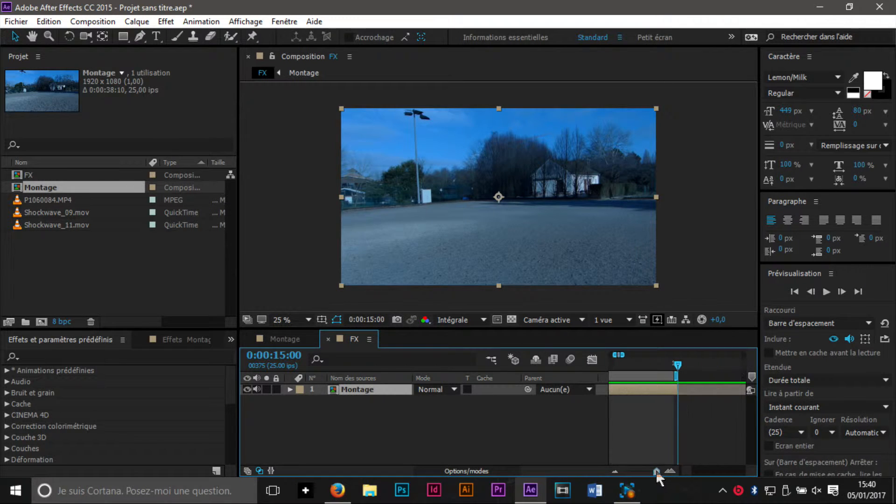
pyautogui.moveTo(678, 376); pyautogui.dragTo(681, 378)
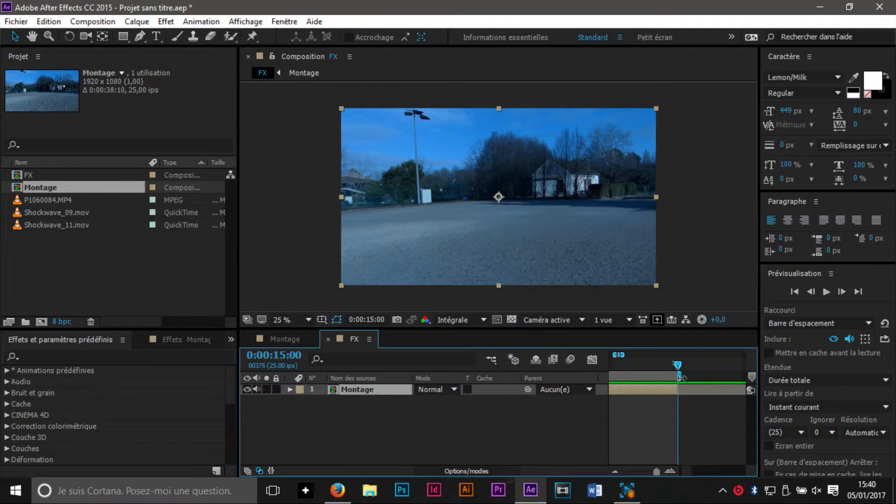
pyautogui.moveTo(657, 472); pyautogui.dragTo(662, 472)
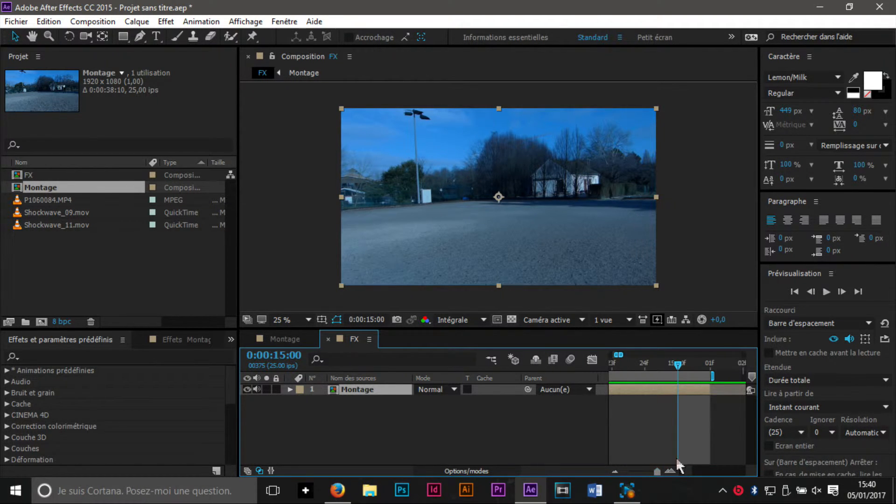
pyautogui.moveTo(657, 472); pyautogui.dragTo(657, 472)
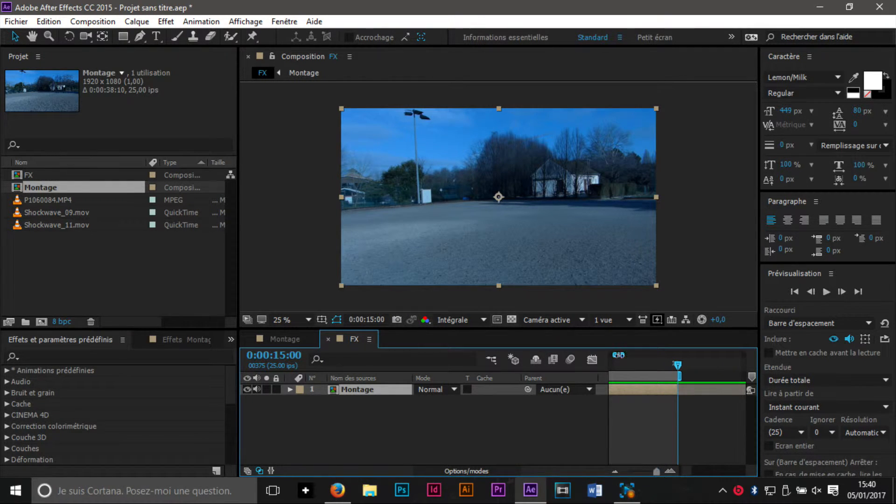
# Return to the start of FX and compare the Shockwave_09.mov and Shockwave_11.mov clips in the project.
pyautogui.moveTo(678, 364); pyautogui.dragTo(606, 354)
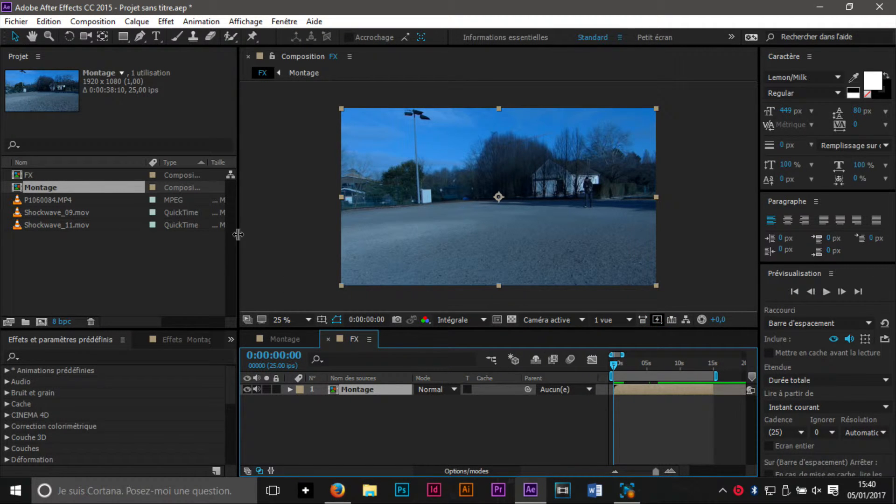
pyautogui.click(47, 261)
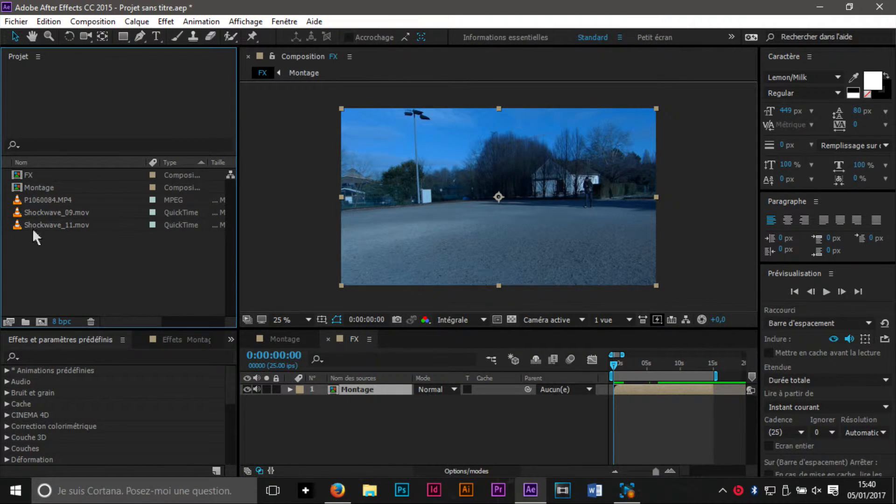
pyautogui.click(50, 202)
pyautogui.click(48, 214)
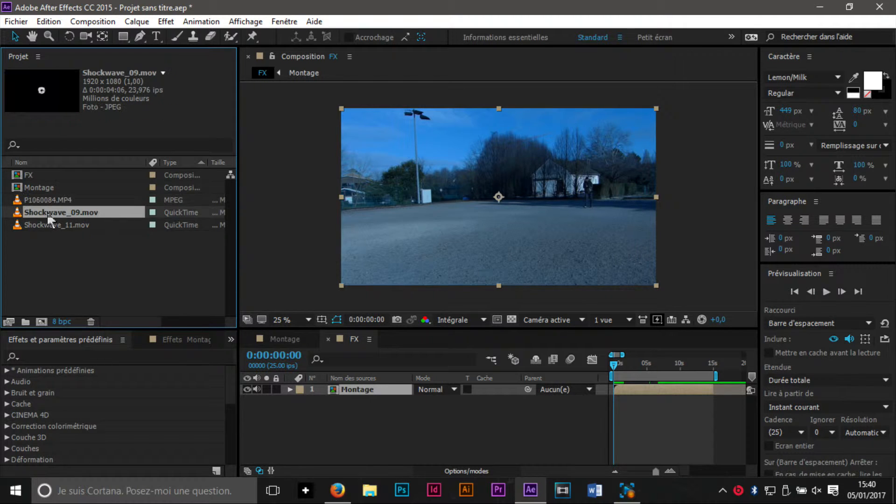
pyautogui.click(53, 226)
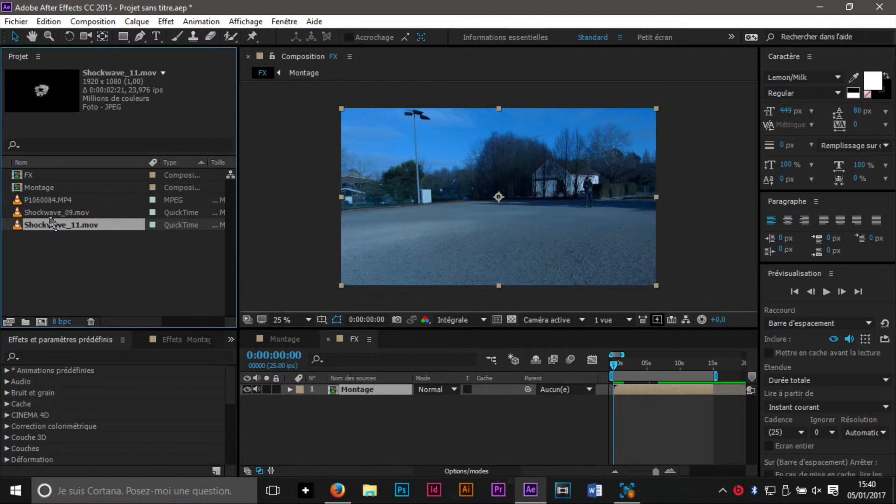
pyautogui.click(50, 217)
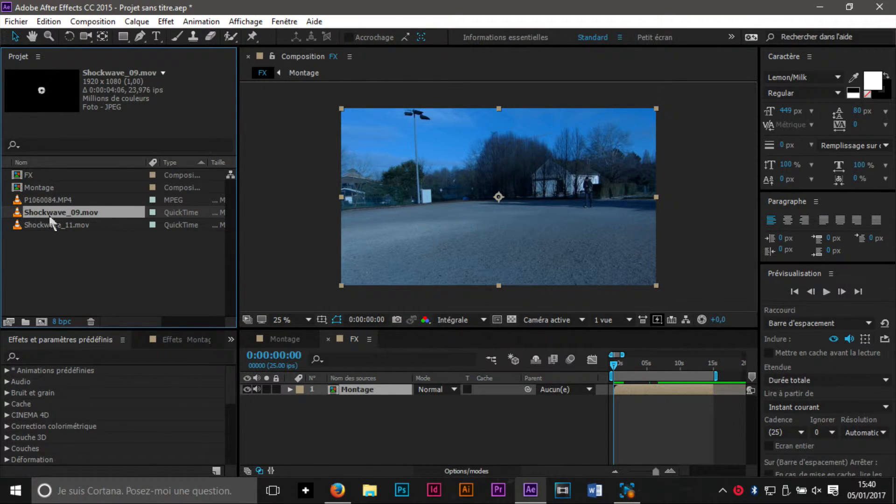
# Open Shockwave_11.mov in the footage viewer, play it through, and close the viewer.
pyautogui.click(48, 227)
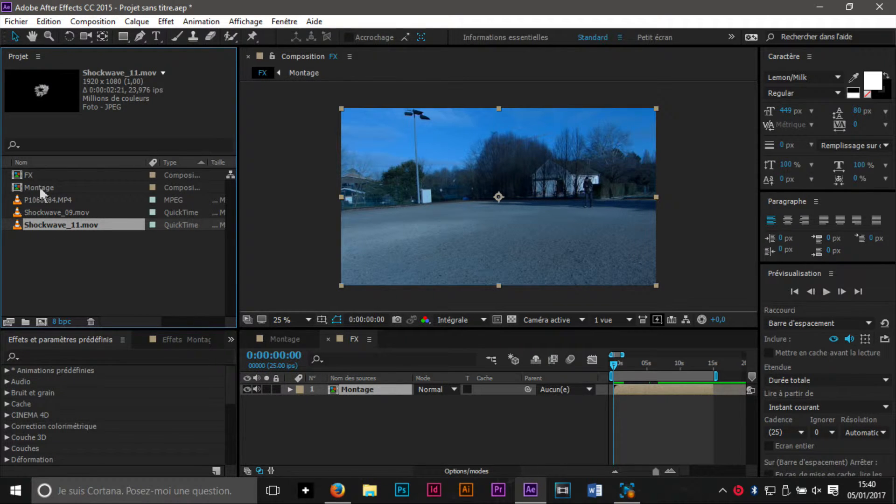
pyautogui.doubleClick(60, 224)
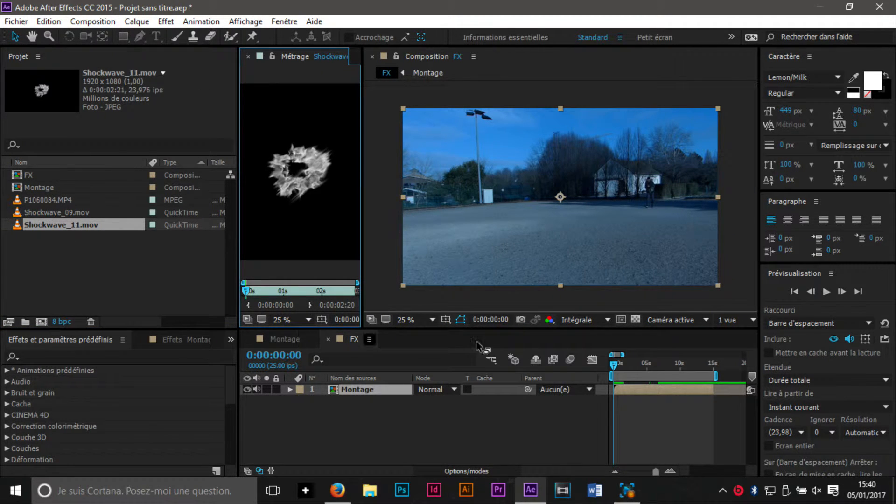
pyautogui.click(826, 292)
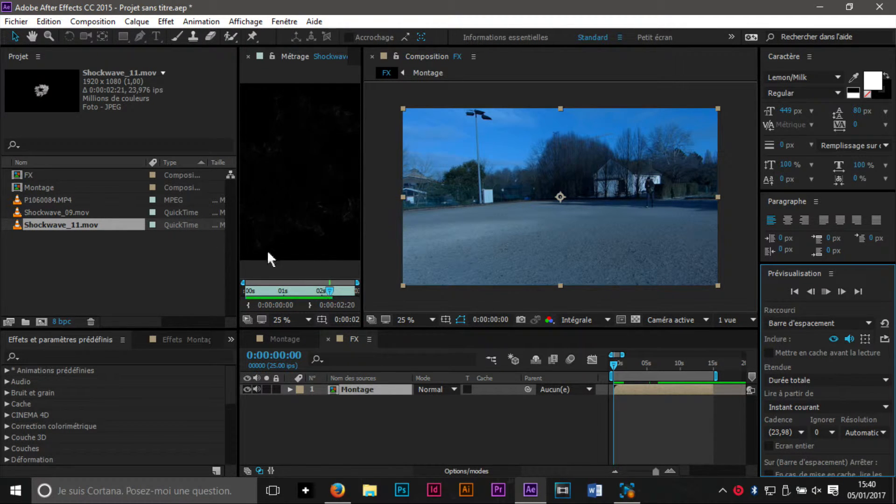
pyautogui.click(822, 291)
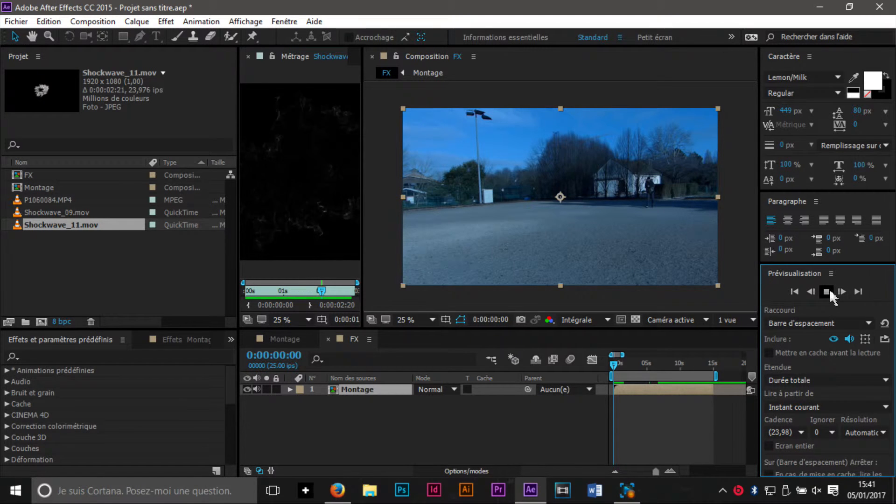
pyautogui.click(248, 56)
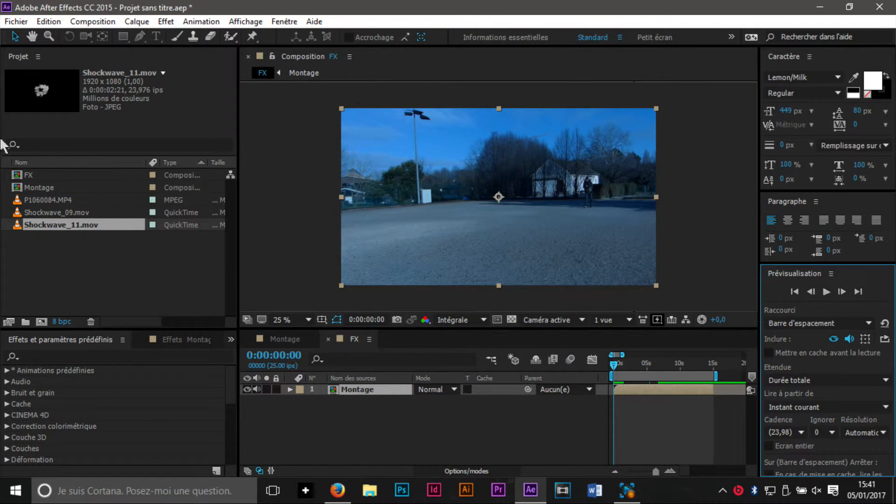
# Add Shockwave_09.mov as a layer above Montage in FX and shift it late in the timeline, clear of the teleport moment.
pyautogui.click(86, 212)
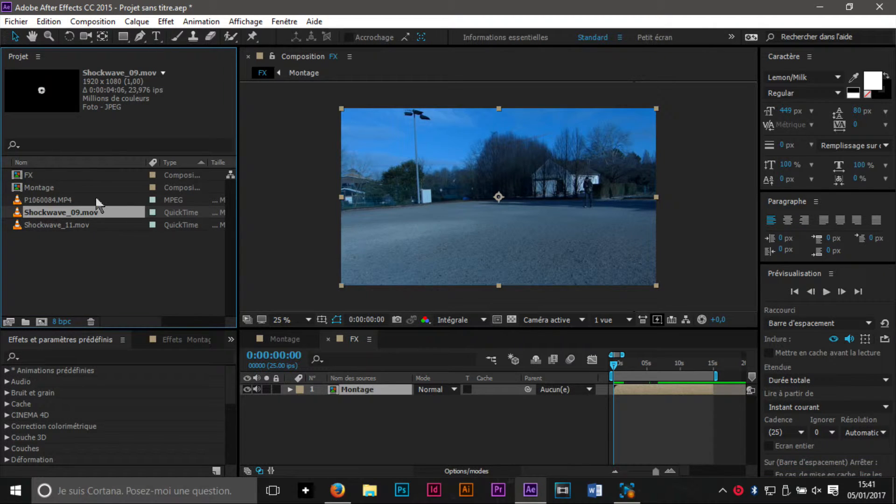
pyautogui.moveTo(66, 214); pyautogui.dragTo(344, 385)
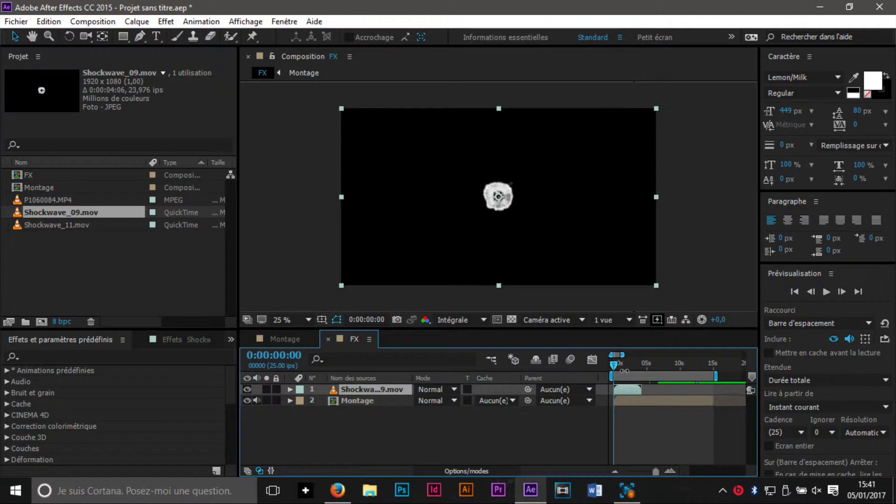
pyautogui.moveTo(626, 393); pyautogui.dragTo(673, 394)
pyautogui.click(827, 292)
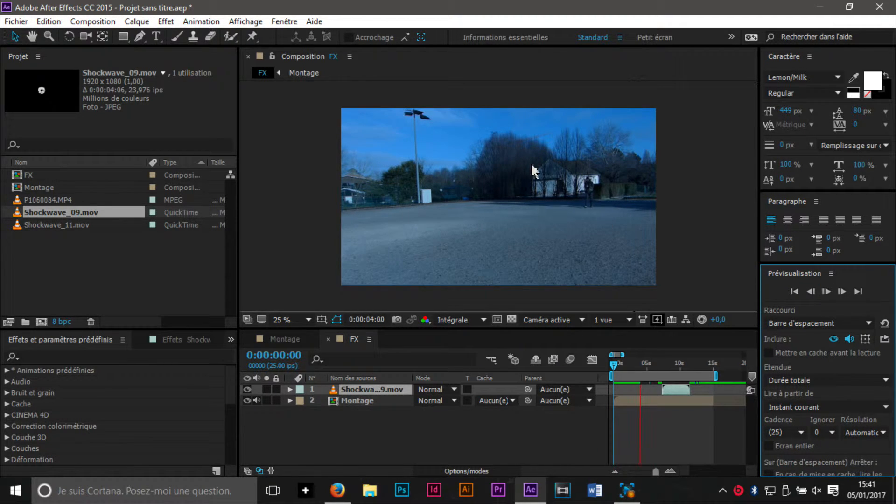
pyautogui.moveTo(677, 391); pyautogui.dragTo(702, 398)
# Find the mid-air jump frame at 0:00:09:09 and align the start of the Shockwave_09.mov layer to it.
pyautogui.click(826, 293)
pyautogui.click(842, 293)
pyautogui.click(841, 292)
pyautogui.click(840, 293)
pyautogui.click(841, 293)
pyautogui.click(840, 292)
pyautogui.click(841, 293)
pyautogui.click(840, 293)
pyautogui.click(841, 293)
pyautogui.click(840, 292)
pyautogui.click(842, 293)
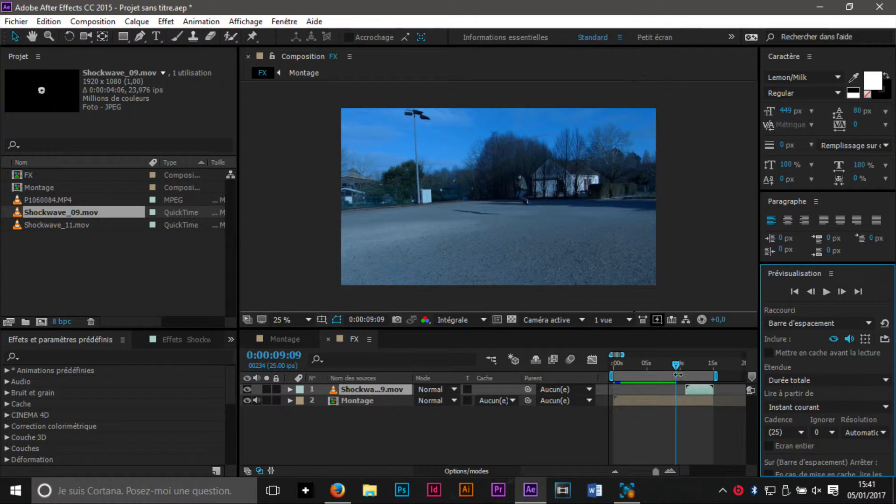
pyautogui.moveTo(696, 392); pyautogui.dragTo(688, 395)
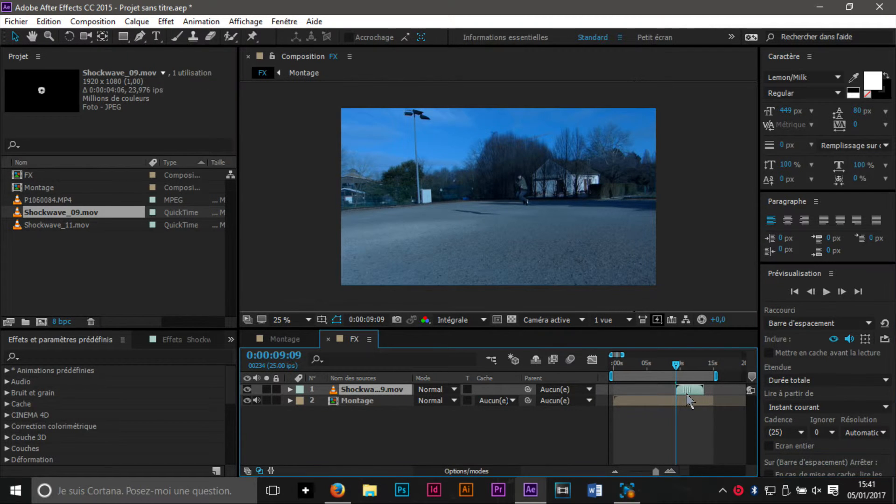
pyautogui.moveTo(656, 472); pyautogui.dragTo(658, 474)
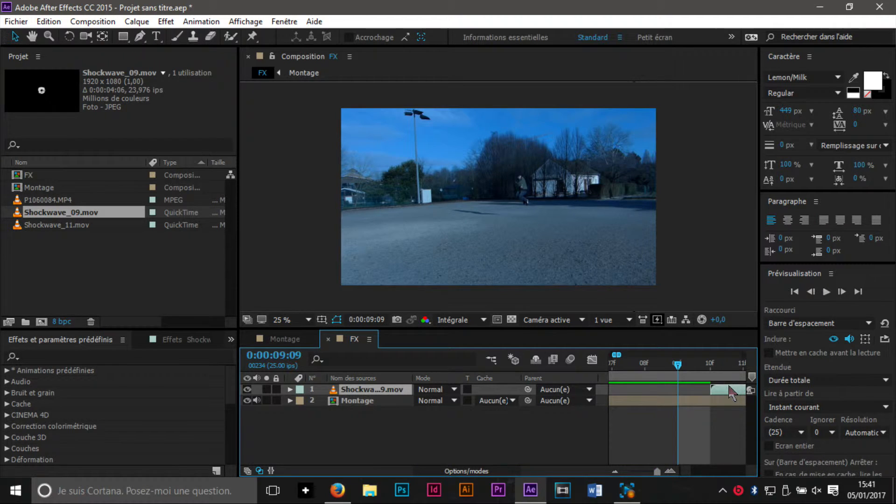
pyautogui.moveTo(721, 397); pyautogui.dragTo(707, 400)
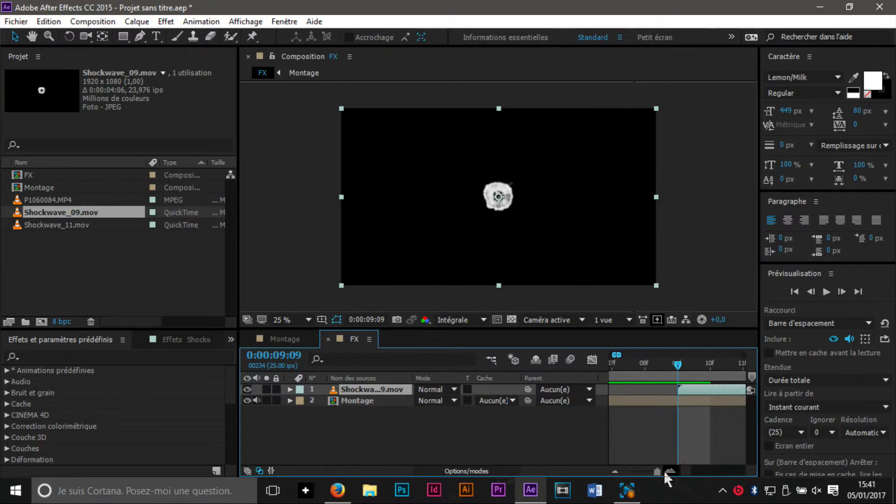
pyautogui.moveTo(658, 472); pyautogui.dragTo(656, 473)
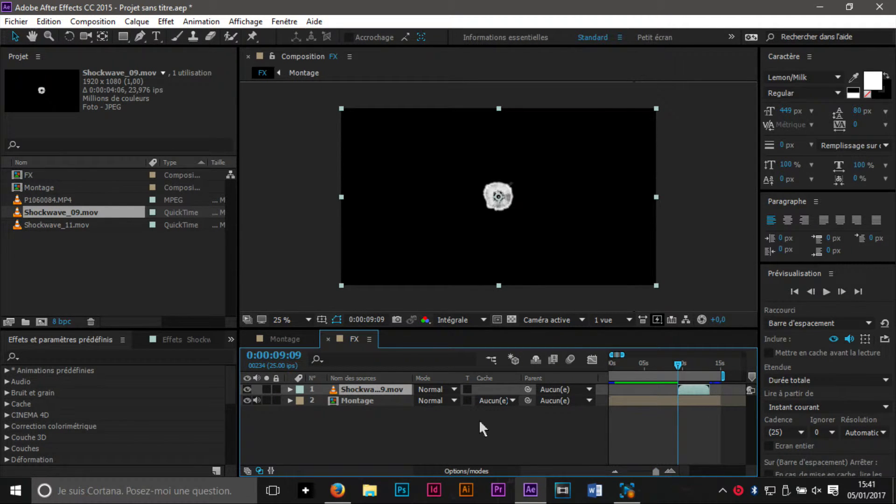
pyautogui.click(434, 388)
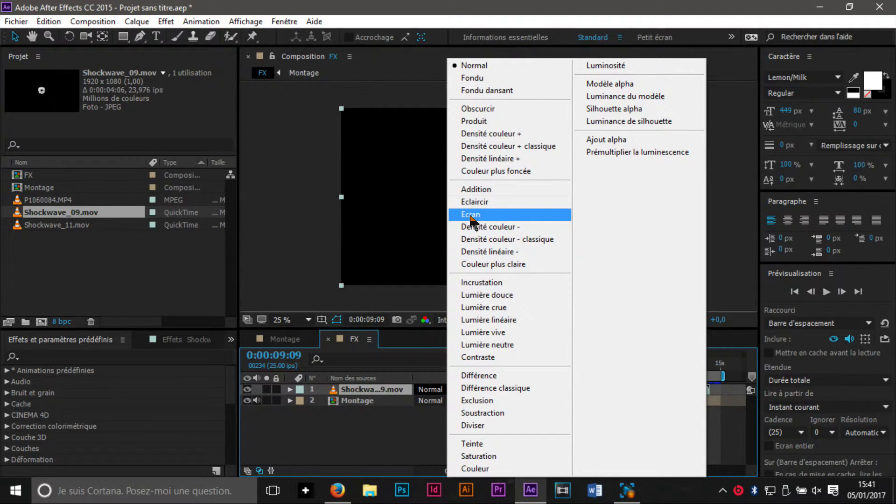
pyautogui.click(261, 259)
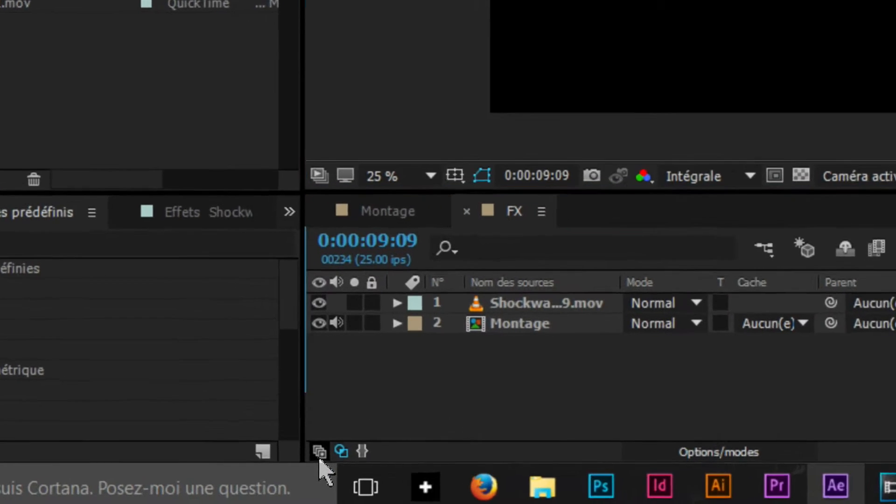
pyautogui.click(320, 452)
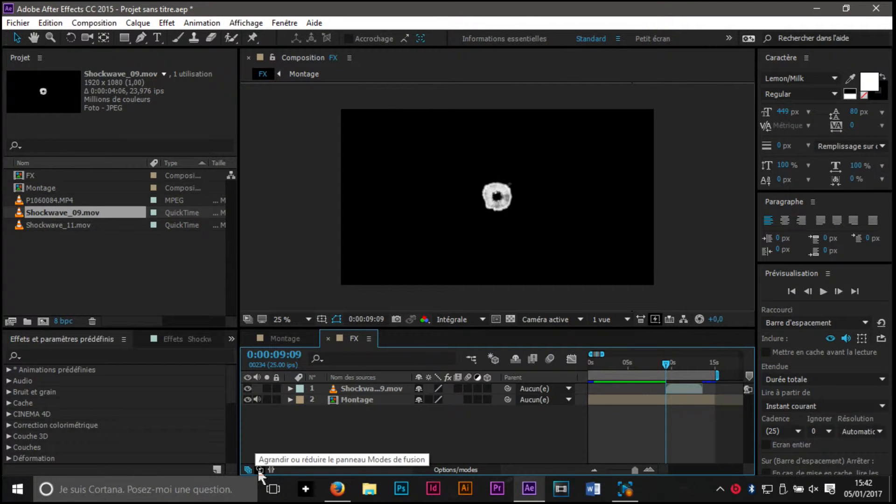
pyautogui.click(260, 470)
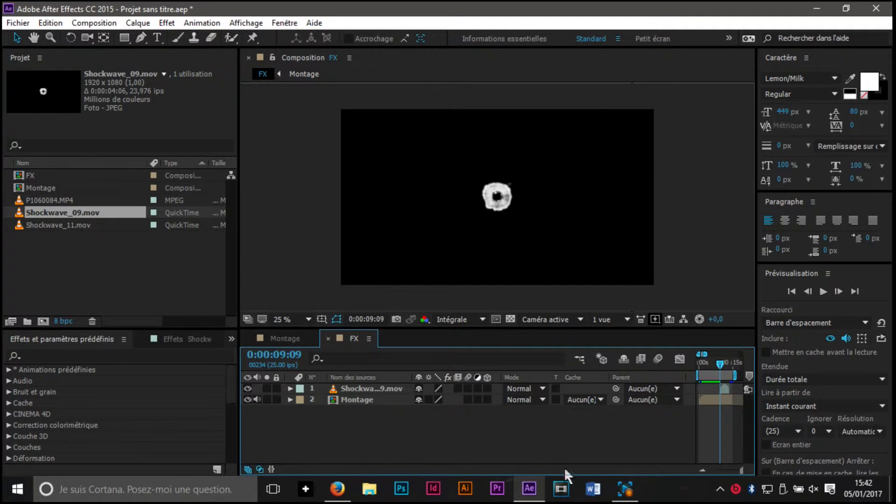
pyautogui.click(249, 470)
# Set the blending mode of the Shockwave_09.mov layer to Ecran.
pyautogui.click(427, 389)
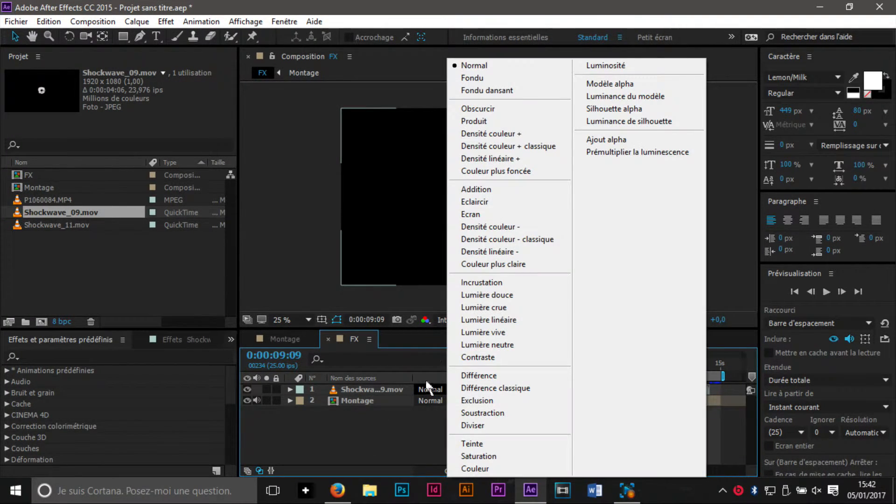
pyautogui.click(499, 214)
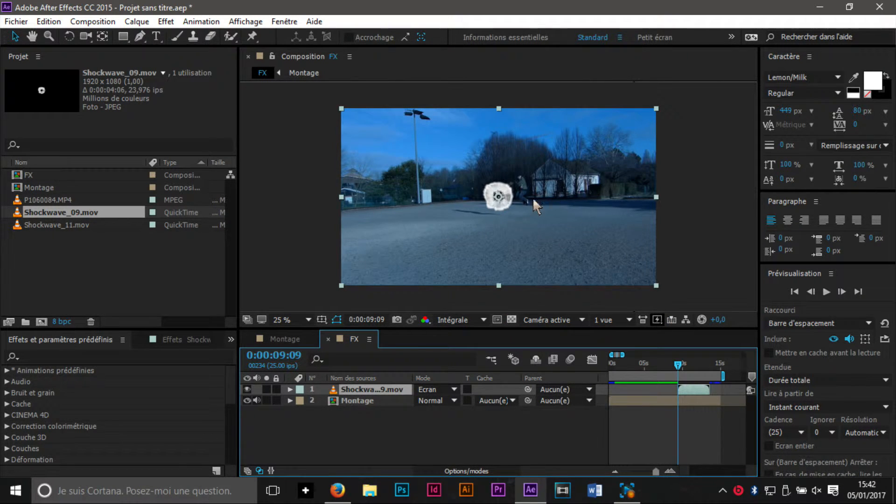
# Scale the Shockwave_09.mov layer down proportionally around its centre to less than a third of the frame's width.
pyautogui.press('/')
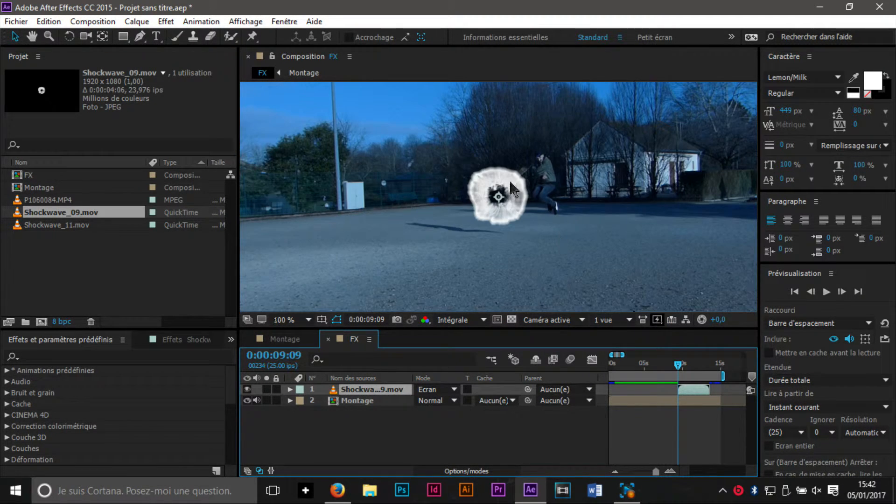
pyautogui.scroll(-7, 513, 188)
pyautogui.scroll(3, 516, 192)
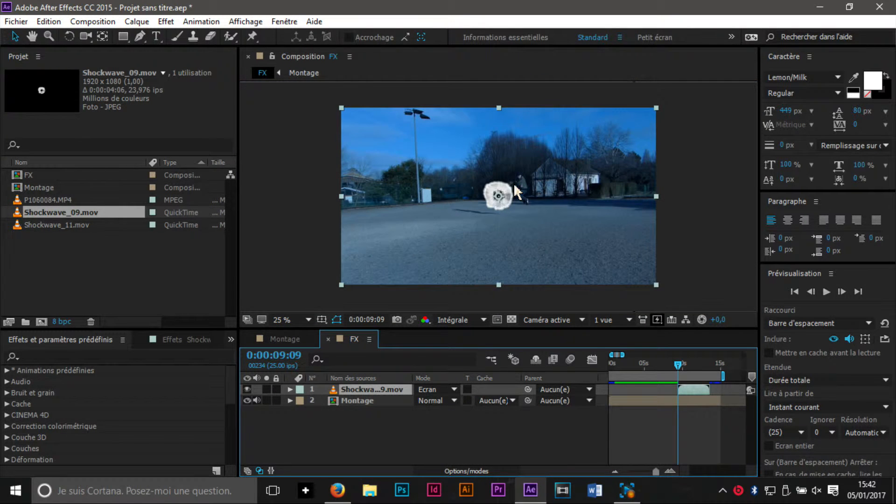
pyautogui.click(341, 108)
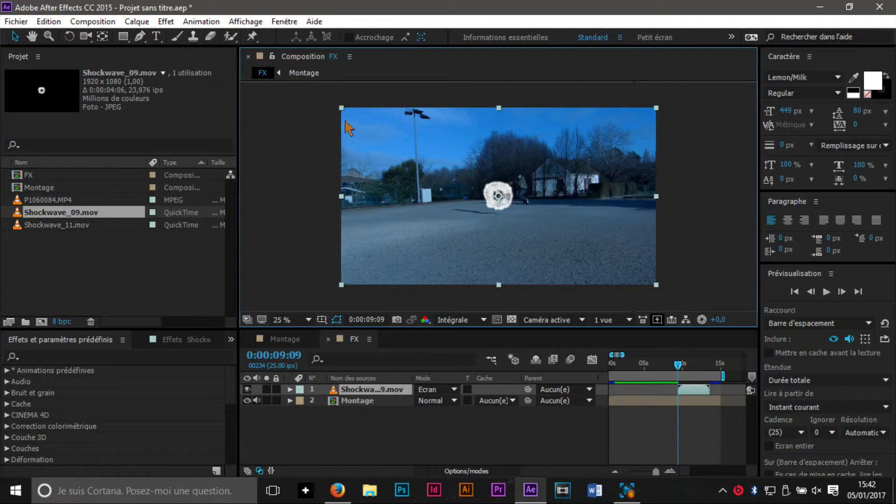
pyautogui.moveTo(342, 111); pyautogui.dragTo(348, 114)
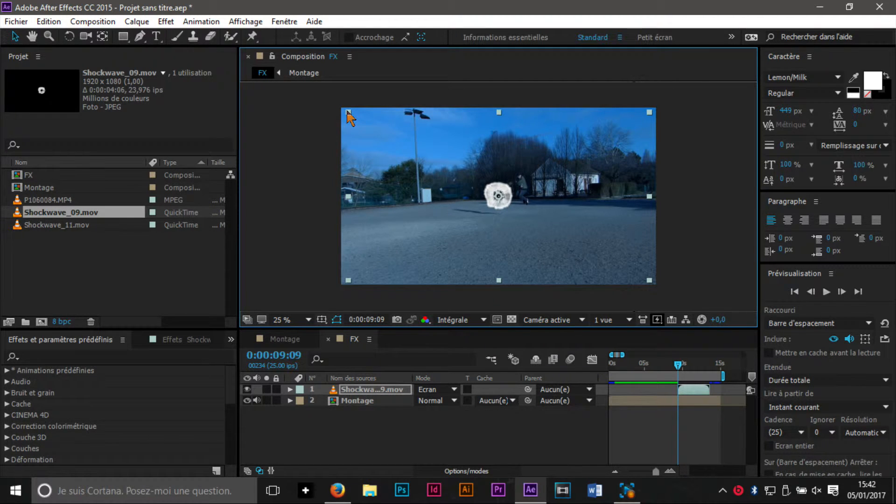
pyautogui.keyDown('shift'); pyautogui.click(351, 113); pyautogui.keyUp('shift')
pyautogui.click(354, 114)
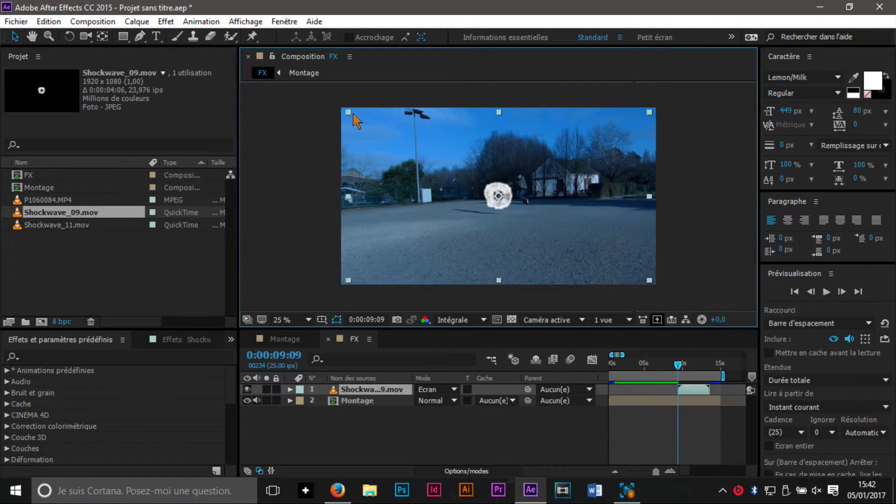
pyautogui.keyDown('shift'); pyautogui.click(351, 117); pyautogui.keyUp('shift')
pyautogui.click(356, 122)
pyautogui.moveTo(348, 113); pyautogui.dragTo(435, 171)
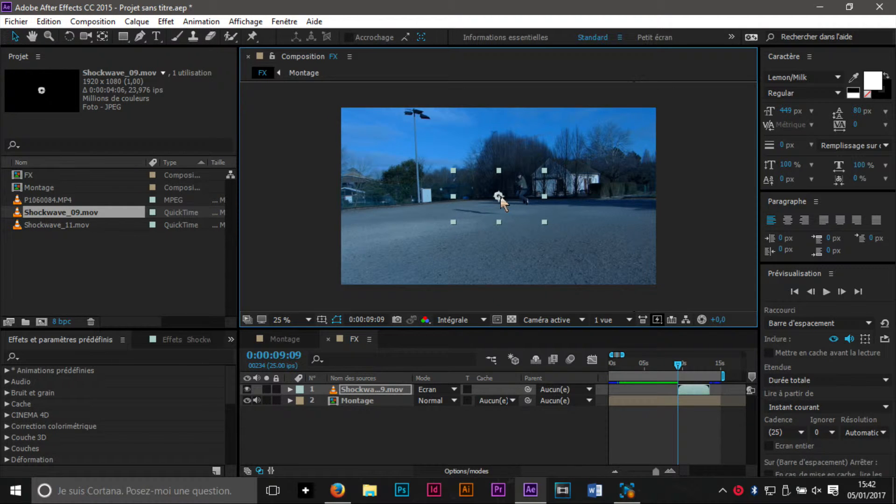
# Position the shockwave over the jumping man's torso at 0:00:09:09 and preview the effect in motion.
pyautogui.scroll(2, 503, 195)
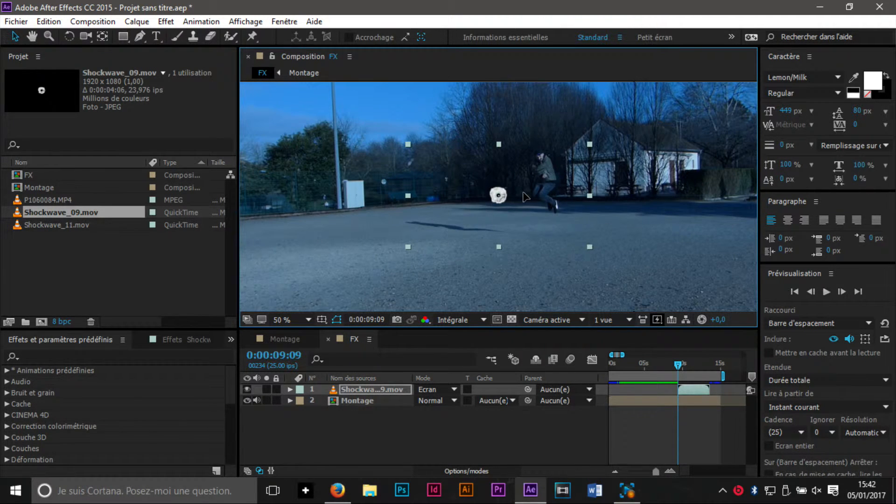
pyautogui.moveTo(500, 198); pyautogui.dragTo(546, 181)
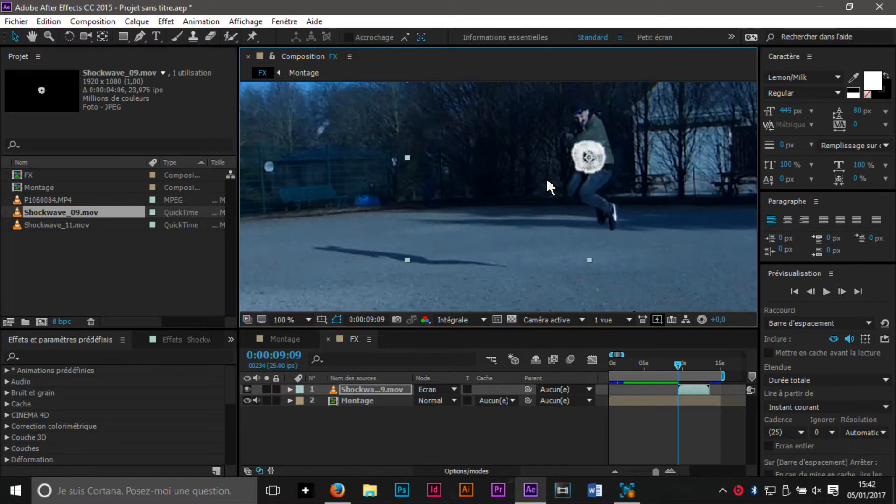
pyautogui.click(827, 292)
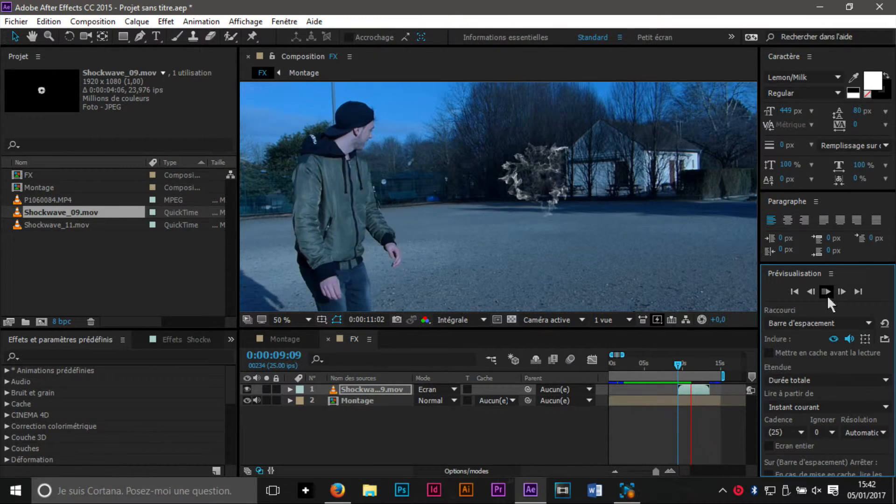
pyautogui.click(826, 294)
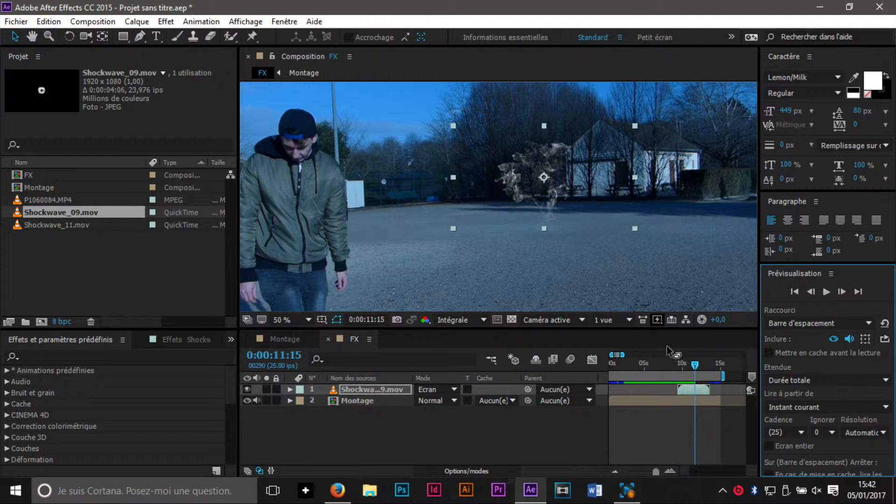
# Return to just before the shockwave and step forward frame by frame to 0:00:09:21, examining its timing against the teleport cut.
pyautogui.moveTo(697, 372); pyautogui.dragTo(677, 373)
pyautogui.click(842, 292)
pyautogui.click(843, 292)
pyautogui.click(843, 292)
pyautogui.click(843, 292)
pyautogui.click(843, 292)
pyautogui.click(842, 292)
pyautogui.click(843, 292)
pyautogui.click(843, 292)
pyautogui.click(842, 292)
pyautogui.click(843, 292)
pyautogui.click(843, 291)
pyautogui.click(843, 292)
pyautogui.click(843, 291)
pyautogui.click(842, 292)
pyautogui.click(843, 292)
pyautogui.click(843, 291)
pyautogui.click(843, 291)
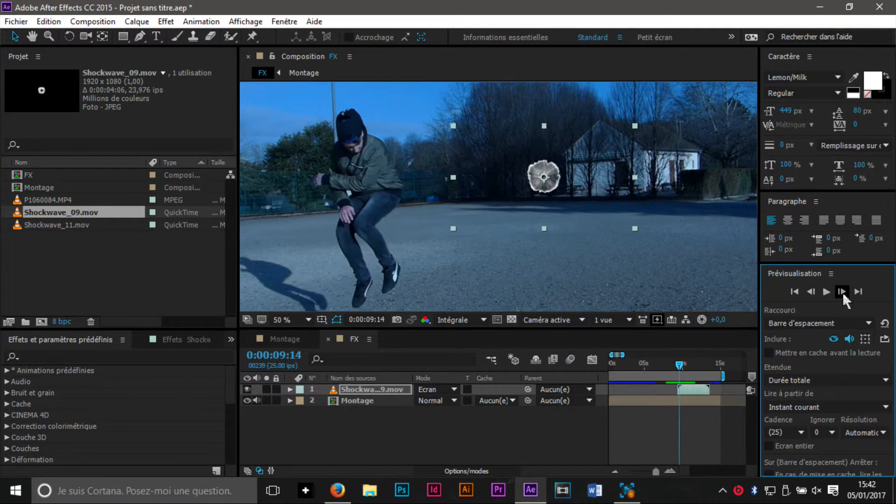
pyautogui.click(842, 291)
pyautogui.click(843, 292)
pyautogui.click(842, 292)
pyautogui.click(842, 292)
pyautogui.click(844, 294)
pyautogui.click(844, 294)
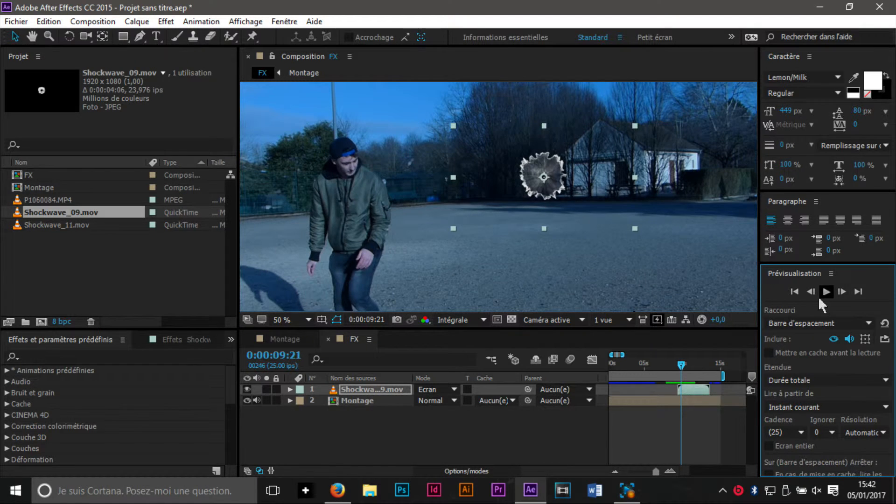
# Step back frame by frame to 0:00:09:08, just before the shockwave starts, comparing the frames on either side of the cut.
pyautogui.click(812, 296)
pyautogui.click(812, 296)
pyautogui.click(812, 296)
pyautogui.click(812, 297)
pyautogui.click(812, 297)
pyautogui.click(812, 298)
pyautogui.click(811, 297)
pyautogui.click(812, 297)
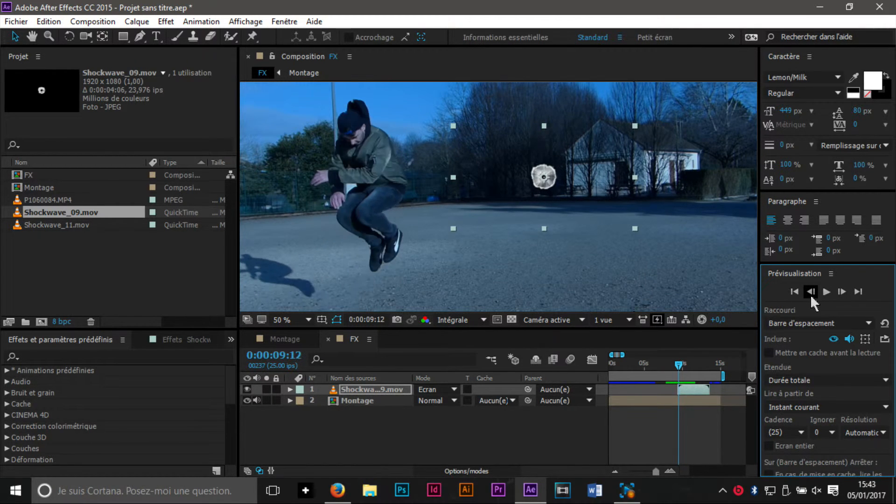
pyautogui.click(812, 297)
pyautogui.click(812, 298)
pyautogui.click(812, 297)
pyautogui.click(812, 297)
pyautogui.click(842, 294)
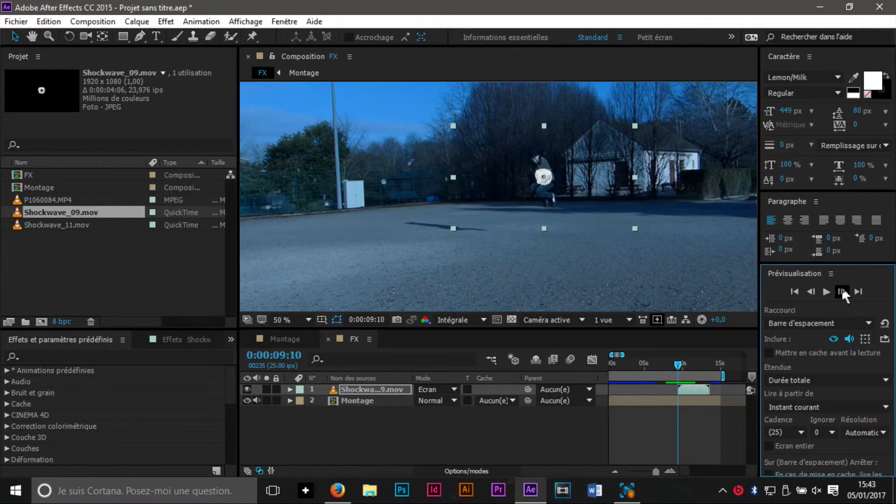
pyautogui.click(811, 297)
pyautogui.click(811, 296)
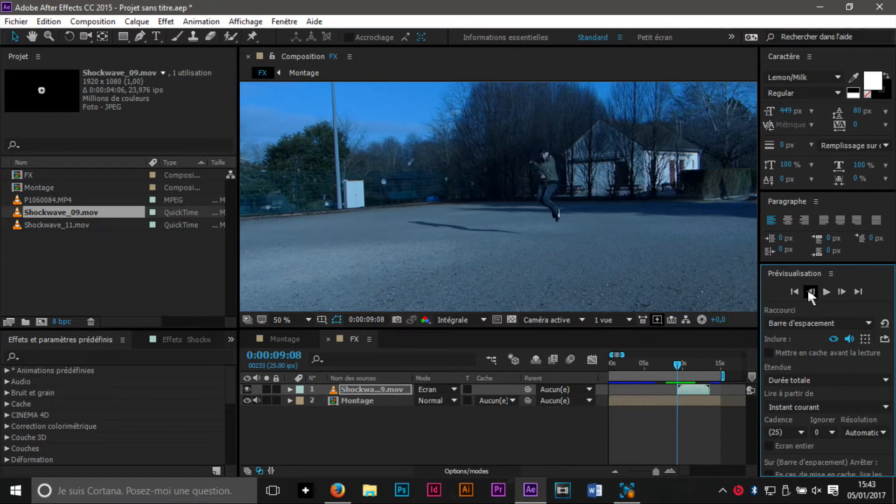
# Step forward again from 0:00:09:08 to 0:00:09:15, examining how the shockwave spreads once the man changes position.
pyautogui.click(846, 292)
pyautogui.click(846, 292)
pyautogui.click(846, 292)
pyautogui.click(846, 292)
pyautogui.click(846, 291)
pyautogui.click(846, 291)
pyautogui.click(846, 291)
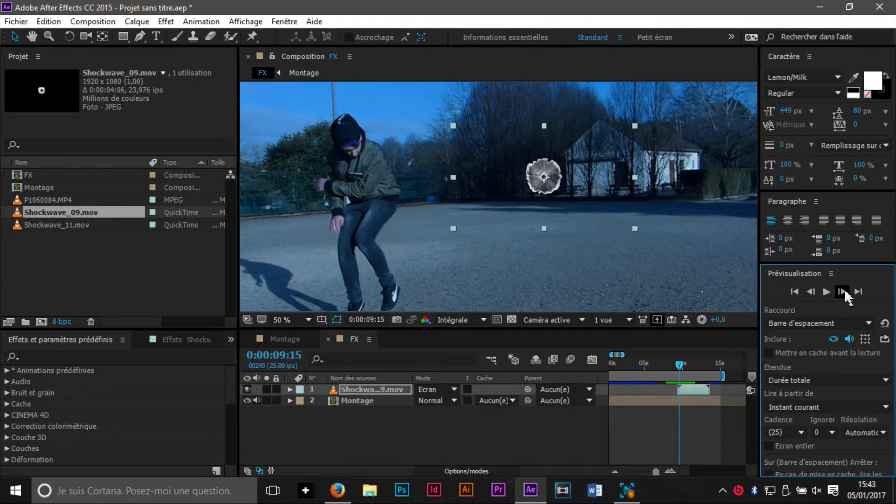
# Step back frame by frame to 0:00:09:09, examining the frames on either side of the teleport cut.
pyautogui.click(814, 293)
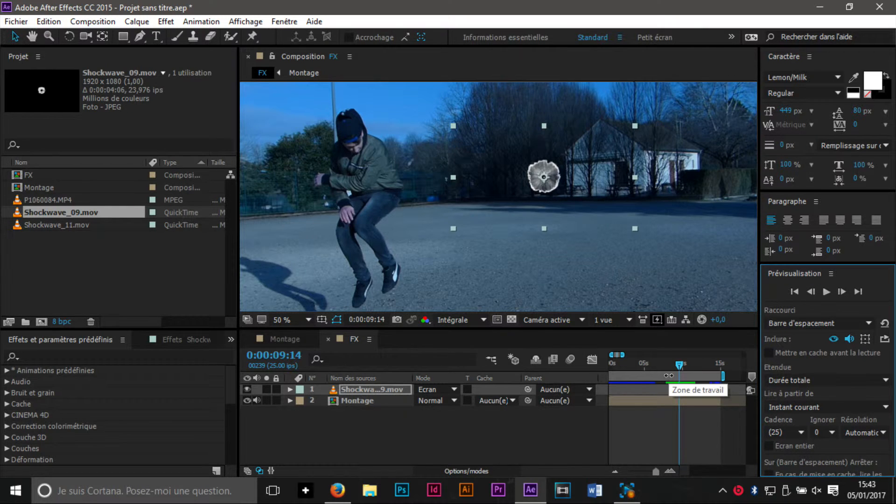
pyautogui.click(811, 292)
pyautogui.click(812, 292)
pyautogui.click(811, 292)
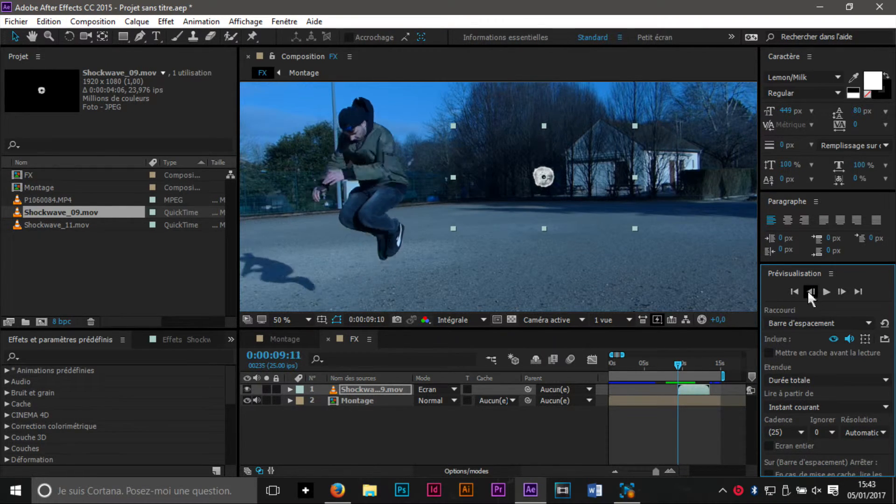
pyautogui.click(811, 292)
pyautogui.click(812, 292)
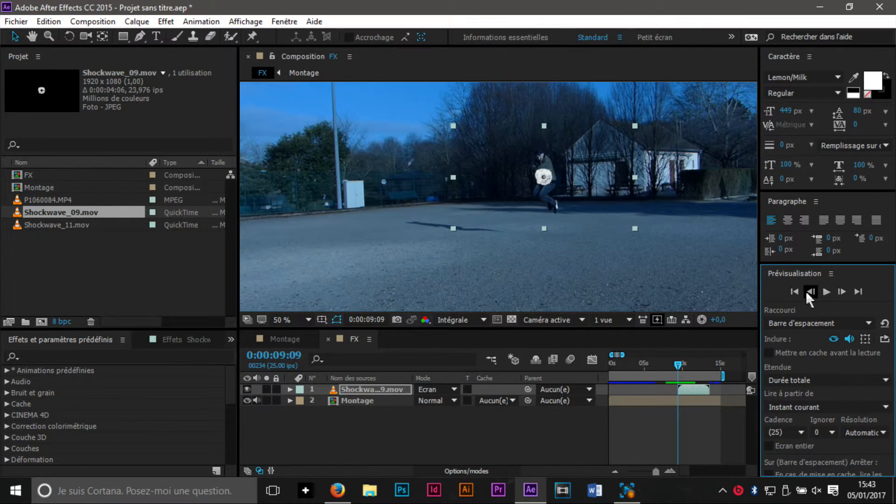
# Add Shockwave_11.mov as the top layer in FX, starting at 0:00:09:11, the first frame after the teleport cut.
pyautogui.click(56, 224)
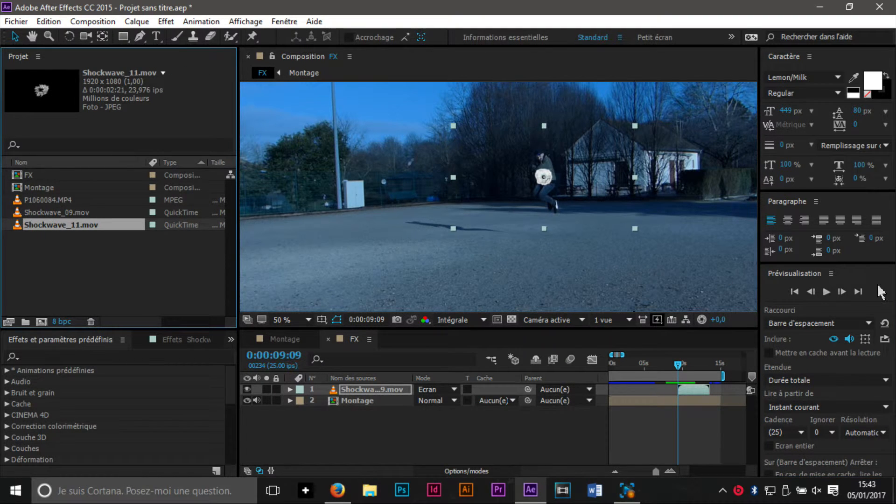
pyautogui.click(847, 292)
pyautogui.click(847, 292)
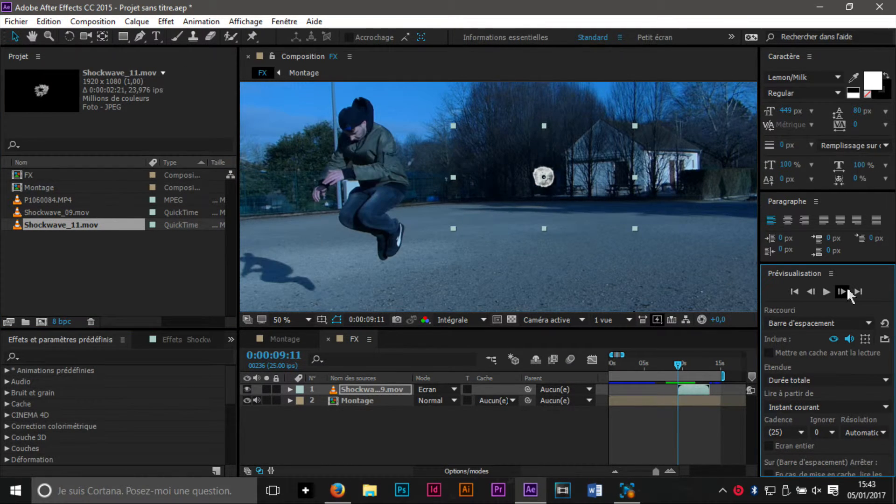
pyautogui.click(846, 292)
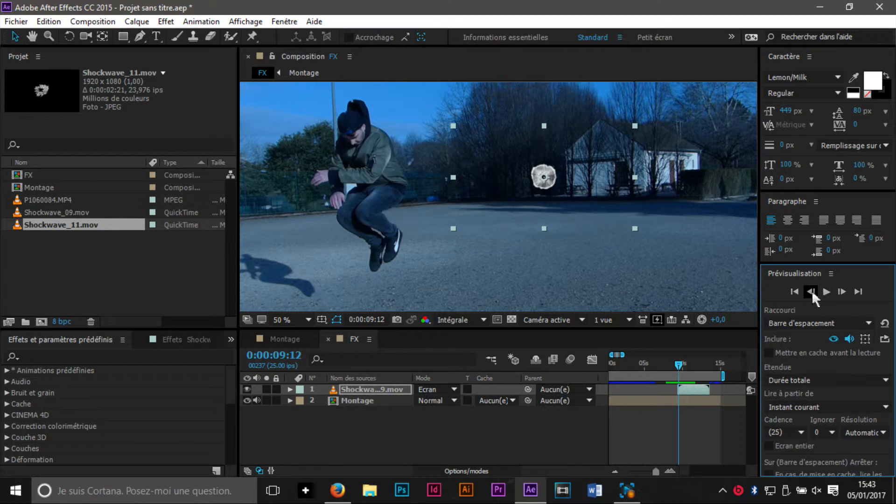
pyautogui.click(812, 292)
pyautogui.moveTo(49, 227); pyautogui.dragTo(414, 389)
pyautogui.moveTo(615, 390); pyautogui.dragTo(689, 398)
pyautogui.moveTo(658, 473); pyautogui.dragTo(662, 473)
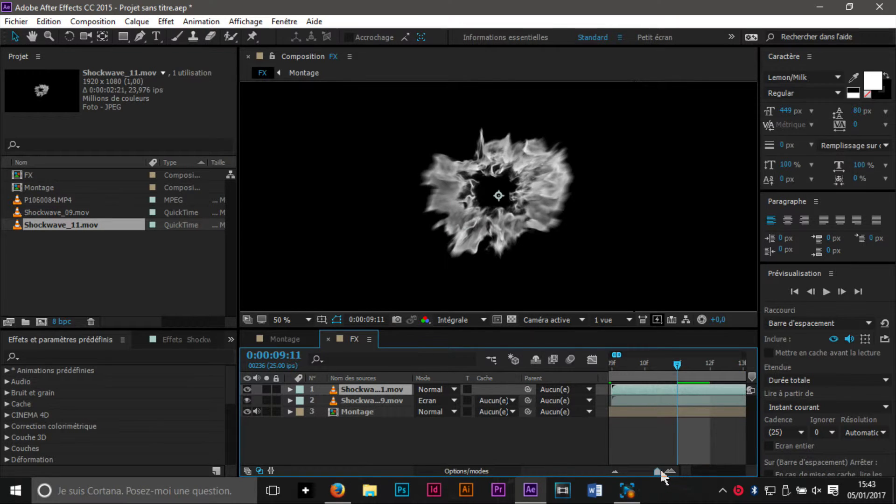
pyautogui.moveTo(649, 393); pyautogui.dragTo(701, 399)
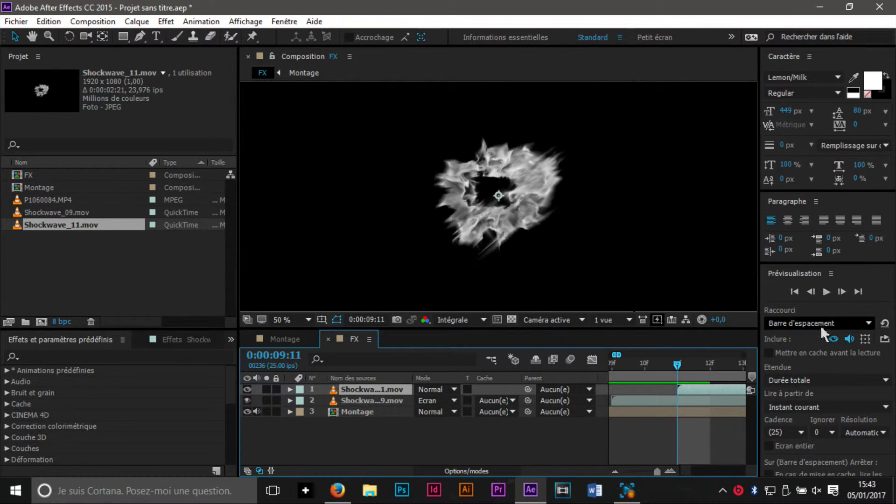
pyautogui.click(813, 293)
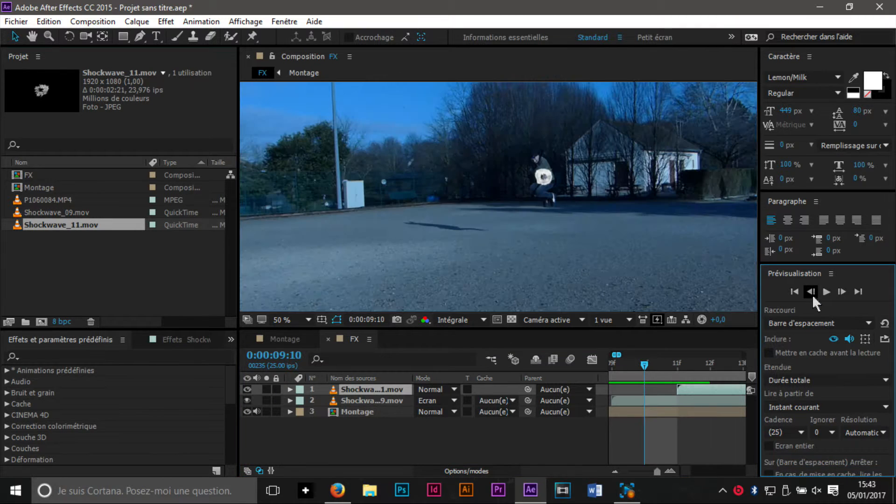
pyautogui.click(842, 292)
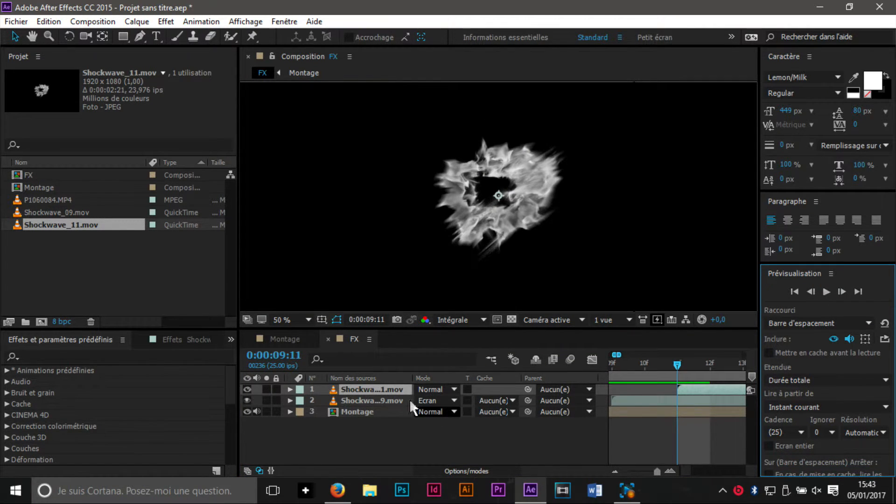
# Set the Shockwave_11 layer's blending mode to Ecran and move the clip onto the reappearing man's body.
pyautogui.click(430, 390)
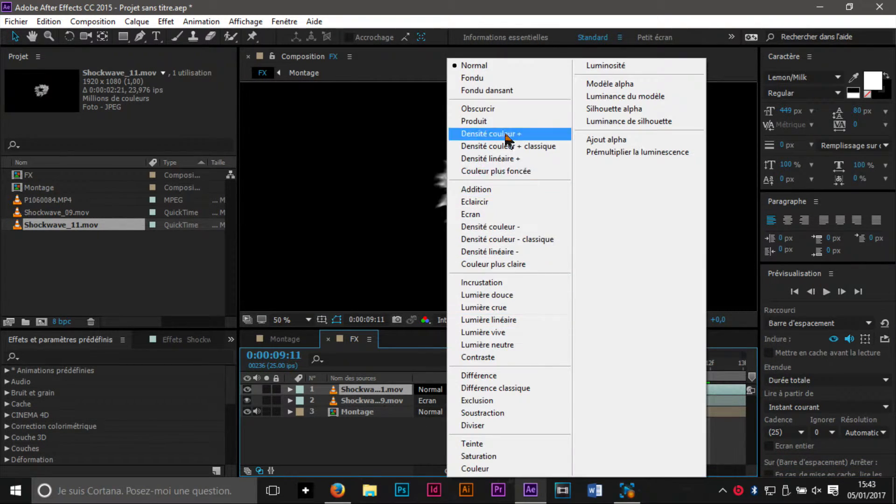
pyautogui.click(471, 215)
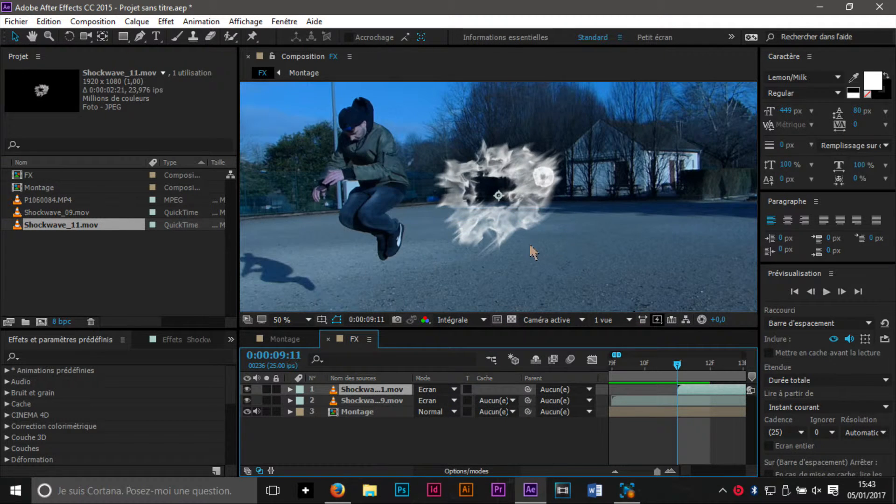
pyautogui.scroll(-2, 408, 178)
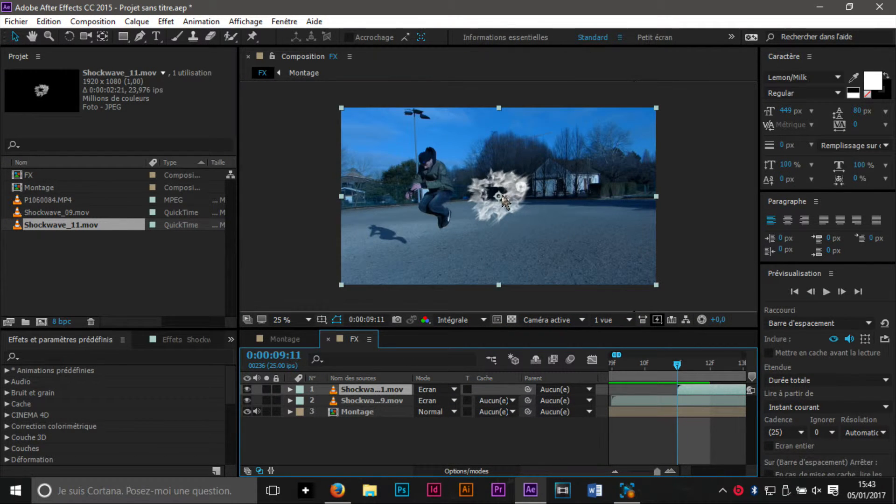
pyautogui.moveTo(500, 194); pyautogui.dragTo(435, 185)
# Preview the composite with both shockwaves from 0:00:09:11, and play it again from 0:00:06:10.
pyautogui.click(827, 292)
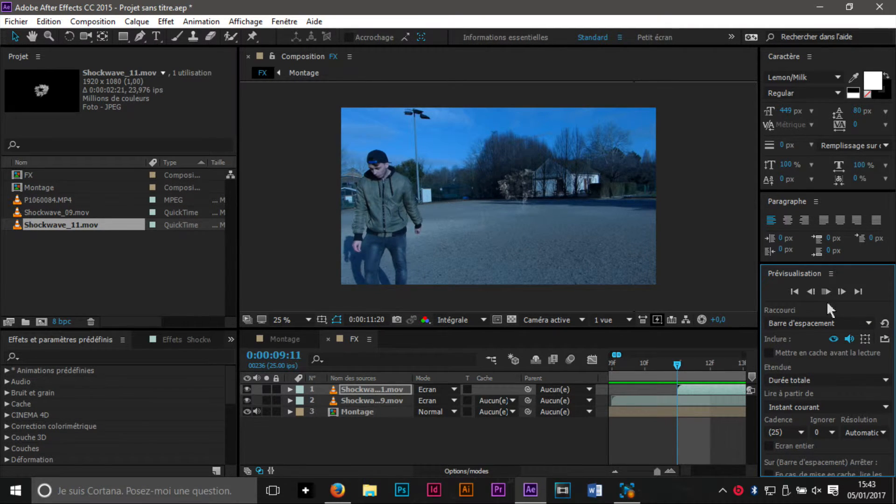
pyautogui.click(828, 294)
pyautogui.click(811, 292)
pyautogui.click(809, 293)
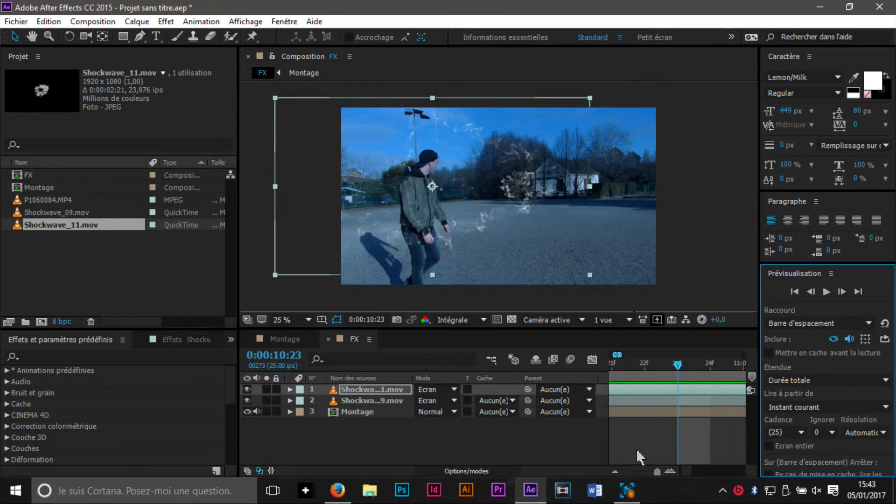
pyautogui.moveTo(657, 473); pyautogui.dragTo(654, 479)
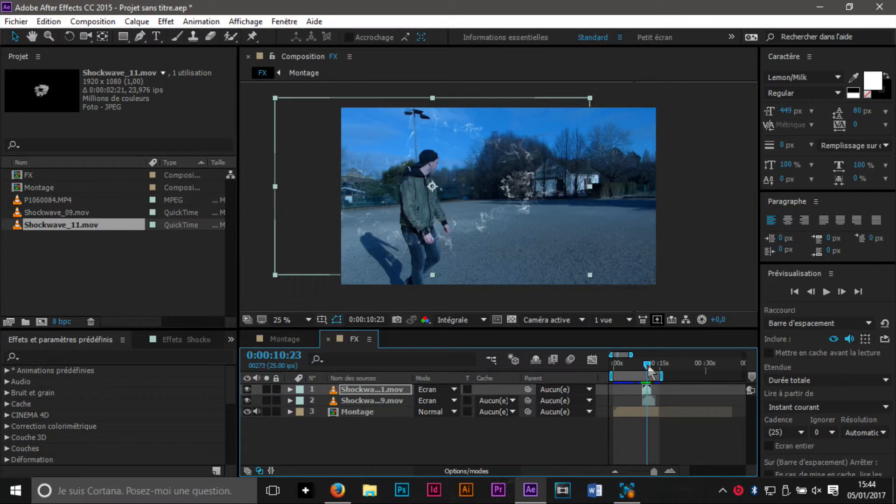
pyautogui.moveTo(649, 367); pyautogui.dragTo(634, 366)
pyautogui.click(826, 292)
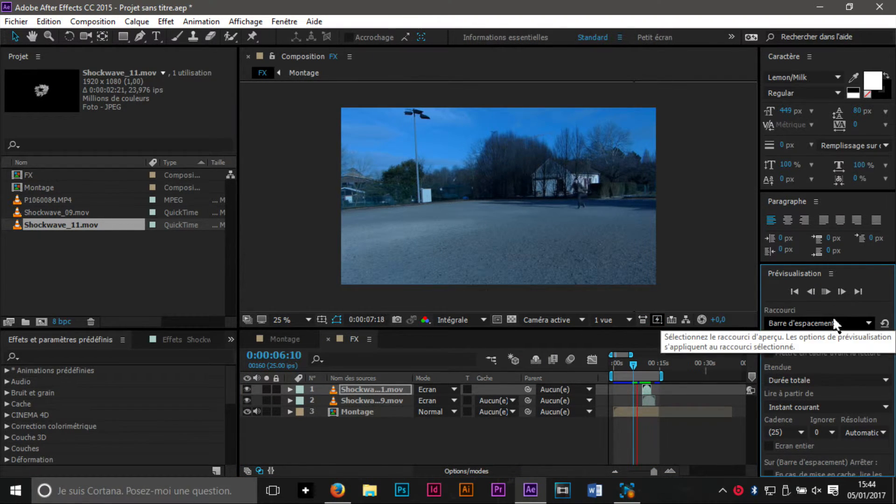
pyautogui.click(827, 292)
# Apply the Video Copilot effect VC Color Vibrance to the Shockwave_09 layer.
pyautogui.moveTo(639, 367); pyautogui.dragTo(640, 367)
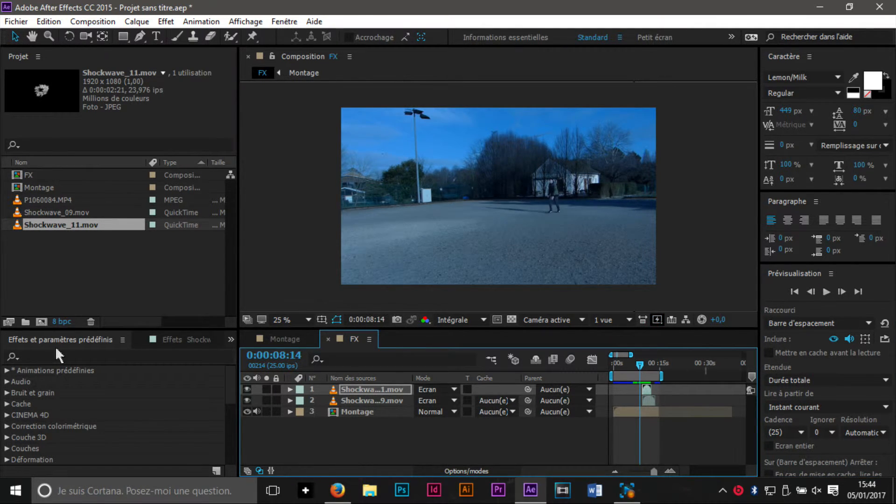
pyautogui.scroll(-5, 65, 386)
pyautogui.scroll(5, 69, 389)
pyautogui.scroll(-5, 67, 388)
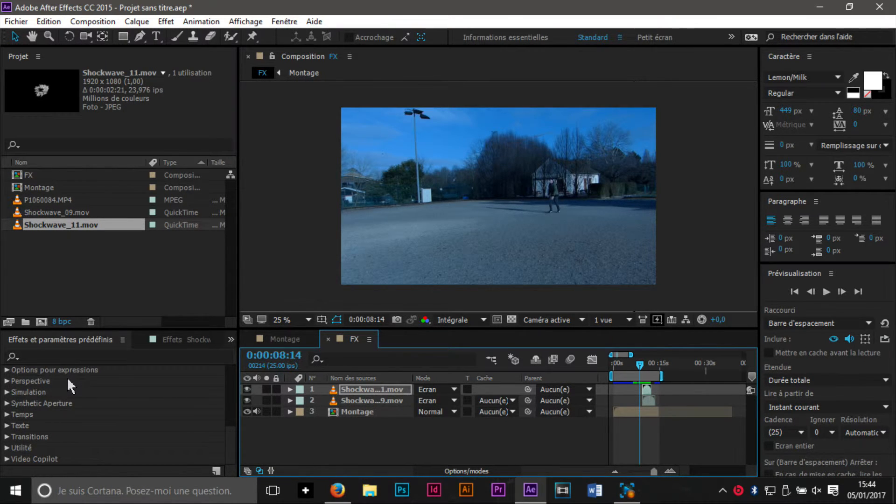
pyautogui.click(6, 460)
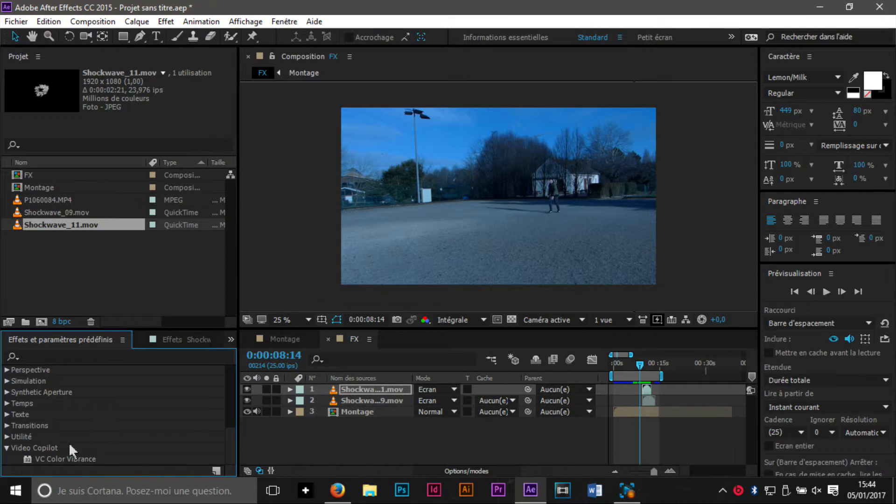
pyautogui.click(70, 459)
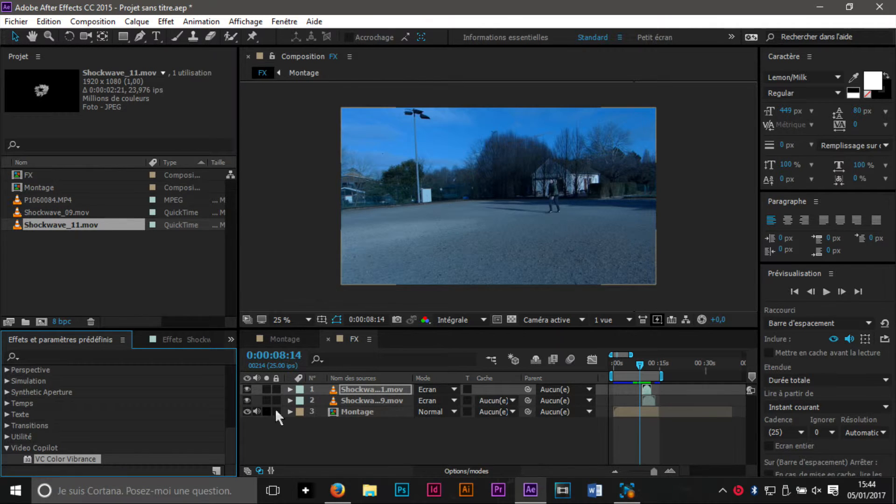
pyautogui.click(348, 430)
pyautogui.click(368, 401)
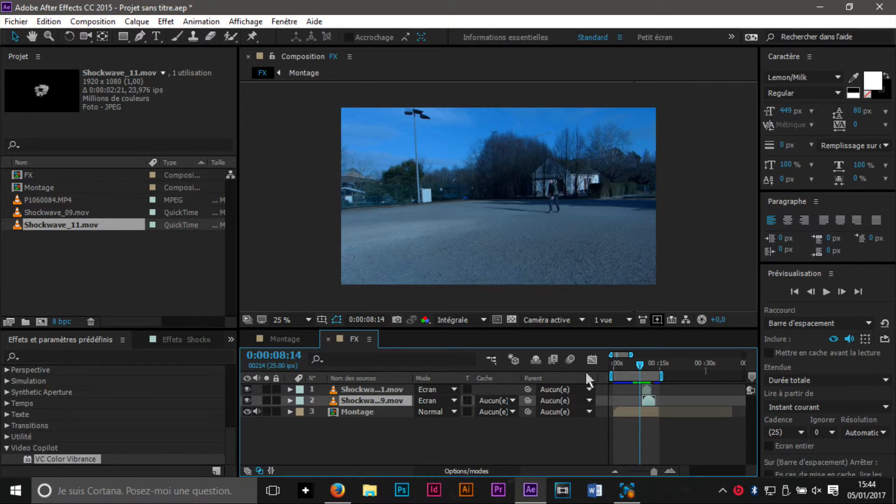
pyautogui.moveTo(643, 363); pyautogui.dragTo(644, 364)
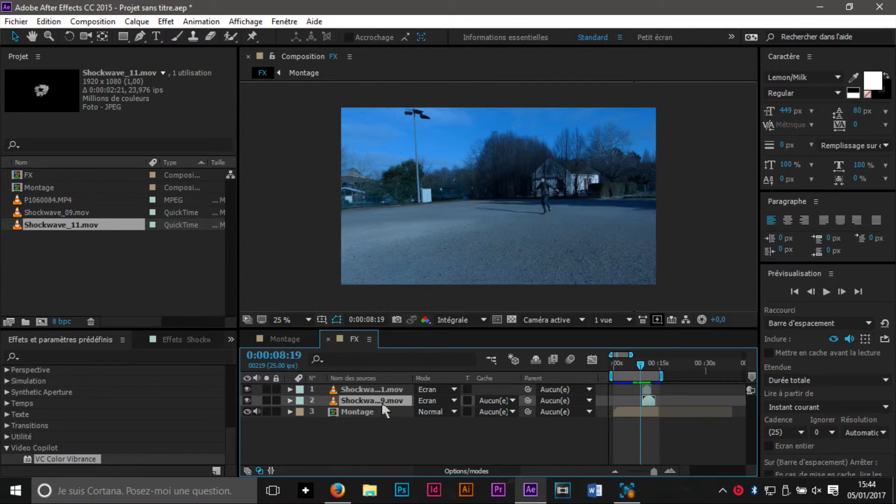
pyautogui.moveTo(56, 465); pyautogui.dragTo(345, 399)
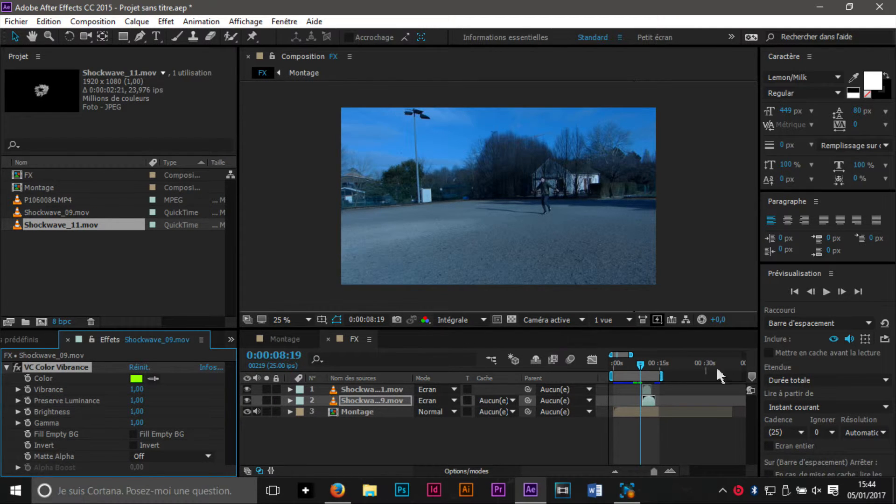
# Advance the current time to 0:00:11:08 to check the tint on Shockwave_09 over the footage.
pyautogui.click(842, 292)
pyautogui.click(843, 292)
pyautogui.click(842, 292)
pyautogui.click(842, 292)
pyautogui.click(842, 292)
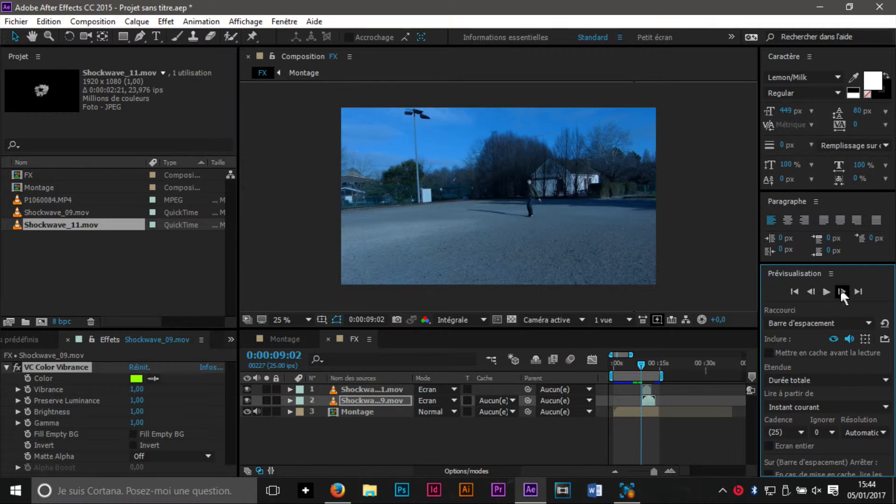
pyautogui.moveTo(645, 370); pyautogui.dragTo(651, 370)
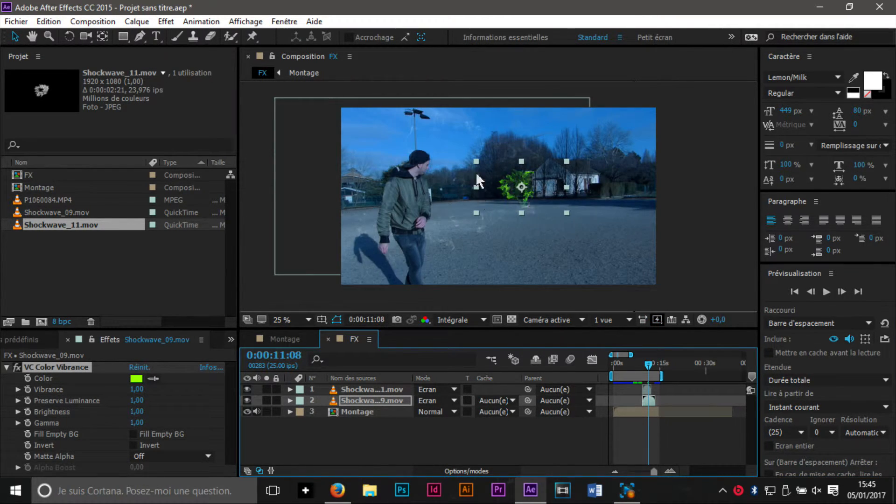
# Set the VC Color Vibrance color on Shockwave_09 to bright blue, 00BAFF.
pyautogui.click(134, 380)
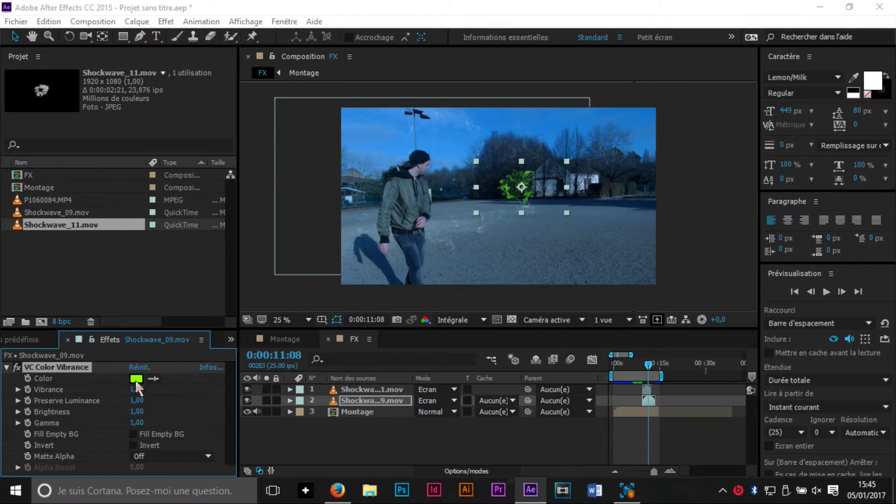
pyautogui.moveTo(476, 200); pyautogui.dragTo(441, 221)
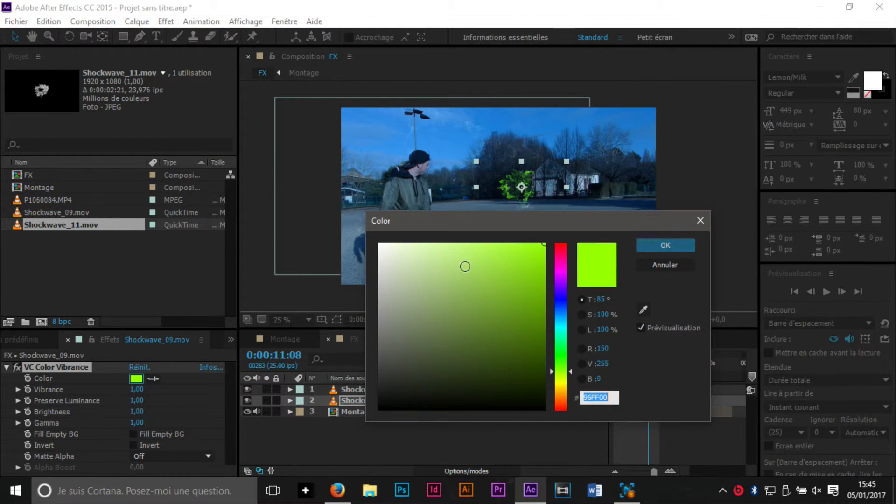
pyautogui.moveTo(464, 265); pyautogui.dragTo(474, 277)
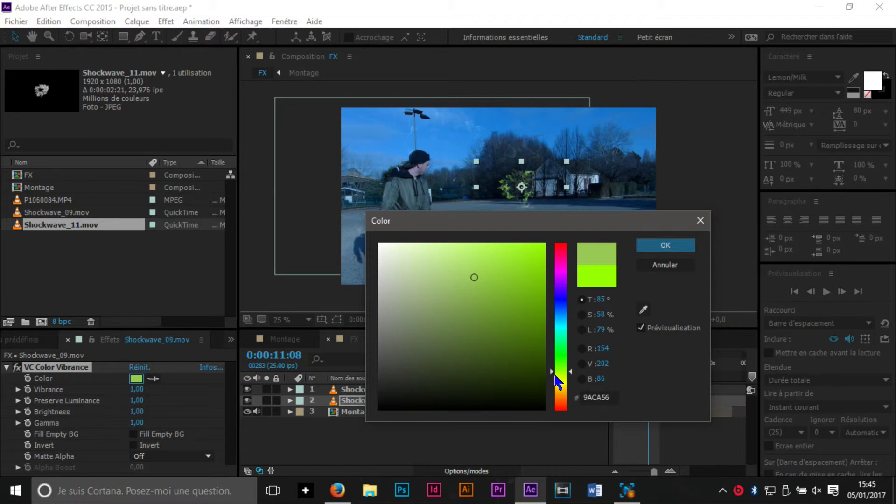
pyautogui.click(560, 267)
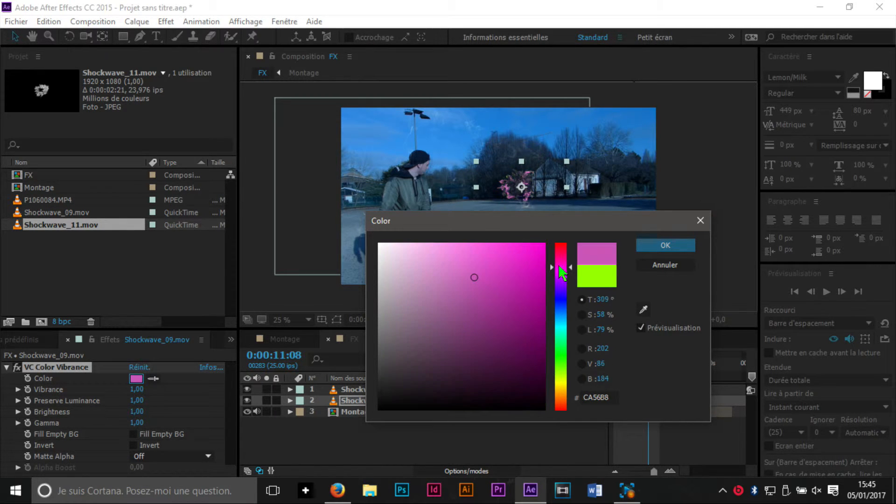
pyautogui.moveTo(492, 275); pyautogui.dragTo(525, 262)
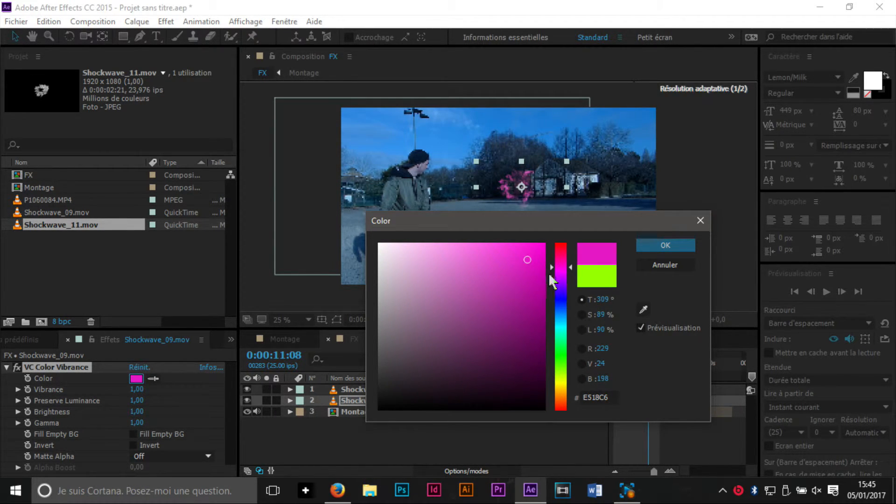
pyautogui.moveTo(560, 306); pyautogui.dragTo(562, 320)
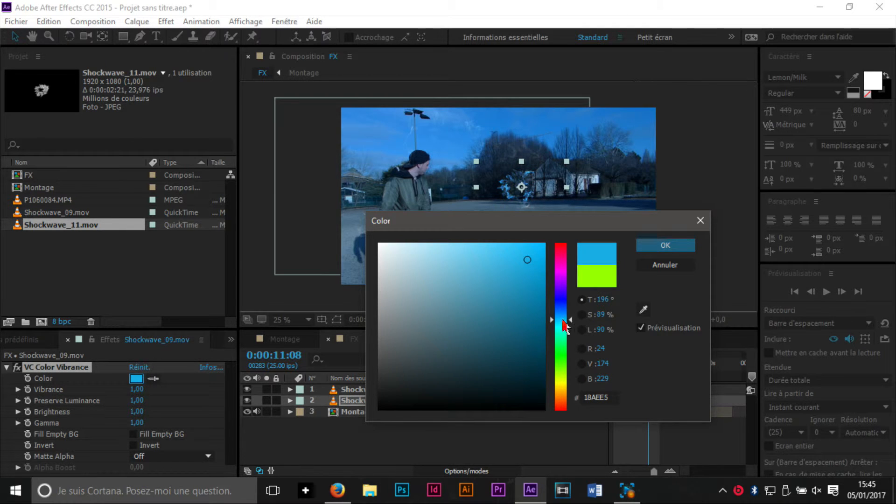
pyautogui.moveTo(526, 259); pyautogui.dragTo(546, 243)
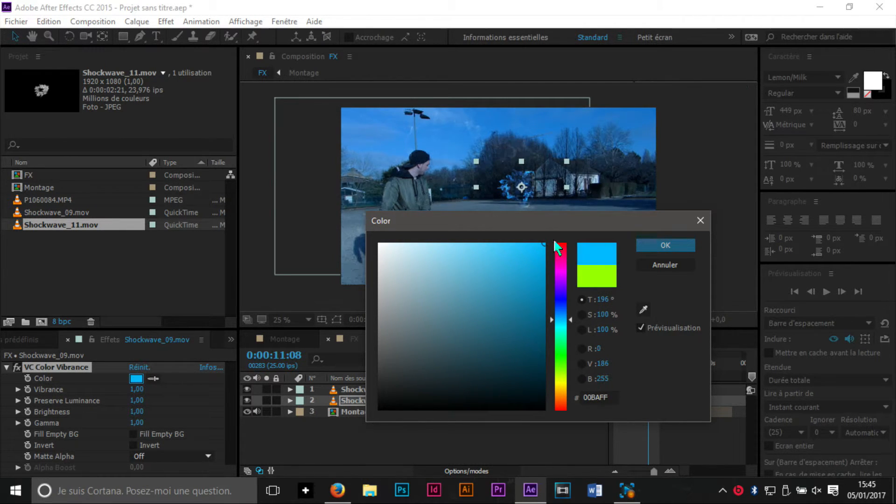
pyautogui.click(666, 245)
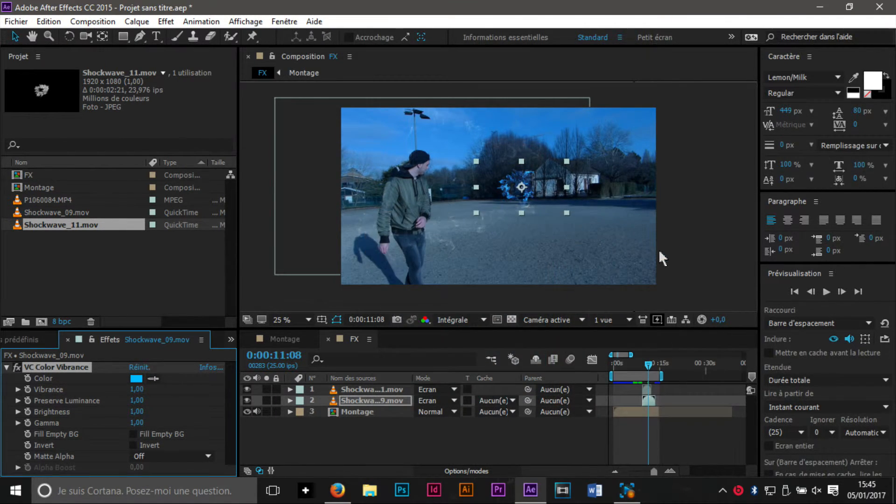
# Apply the Video Copilot effect VC Color Vibrance to the Shockwave_11 layer and go to 0:00:09:21, where the shockwave surrounds the man.
pyautogui.click(19, 339)
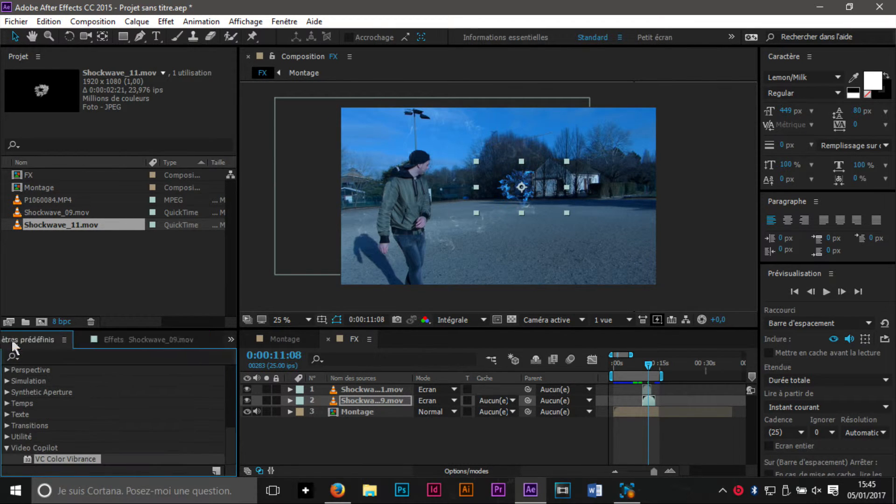
pyautogui.moveTo(70, 462); pyautogui.dragTo(357, 391)
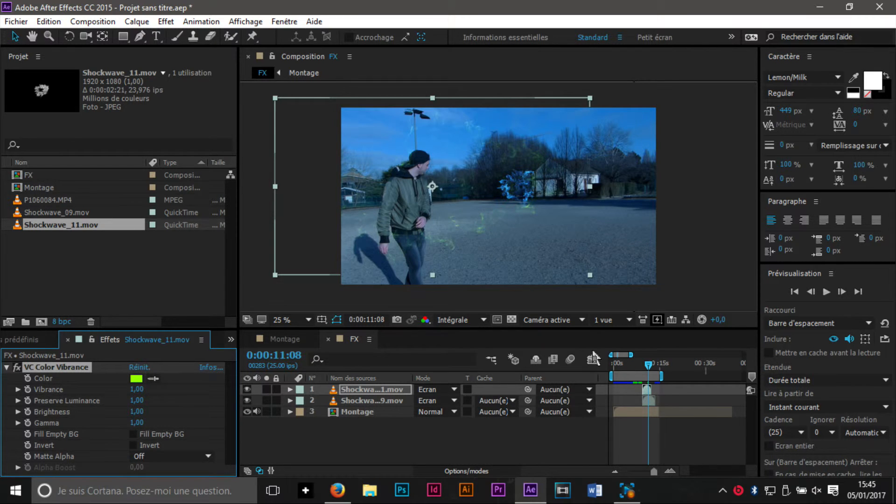
pyautogui.moveTo(649, 364); pyautogui.dragTo(645, 364)
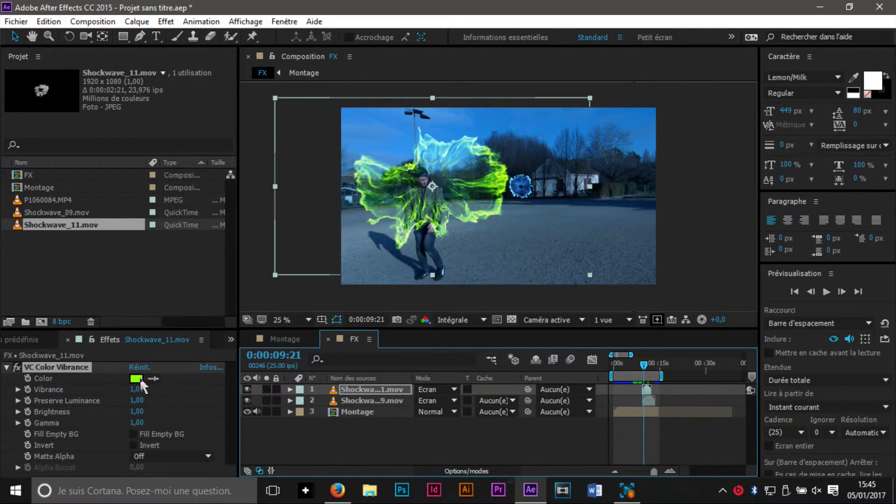
# Set the VC Color Vibrance color on Shockwave_11 to orange, F48C11.
pyautogui.click(141, 382)
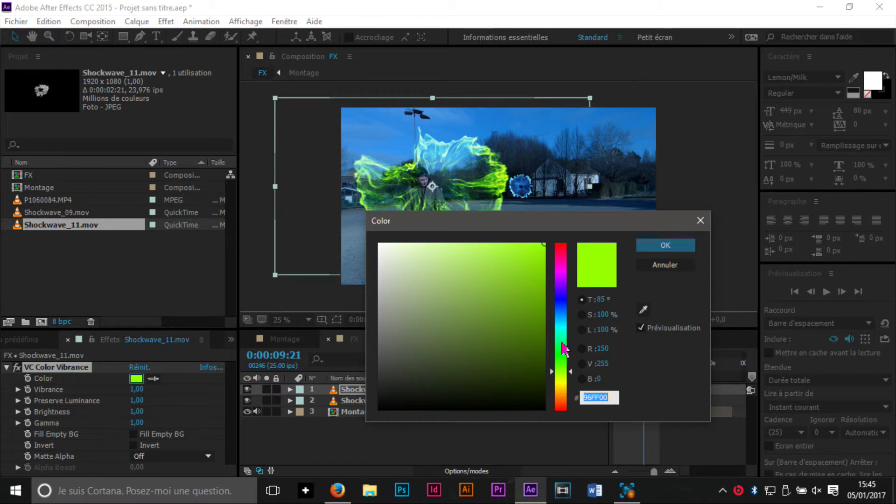
pyautogui.click(562, 356)
pyautogui.moveTo(564, 366); pyautogui.dragTo(566, 400)
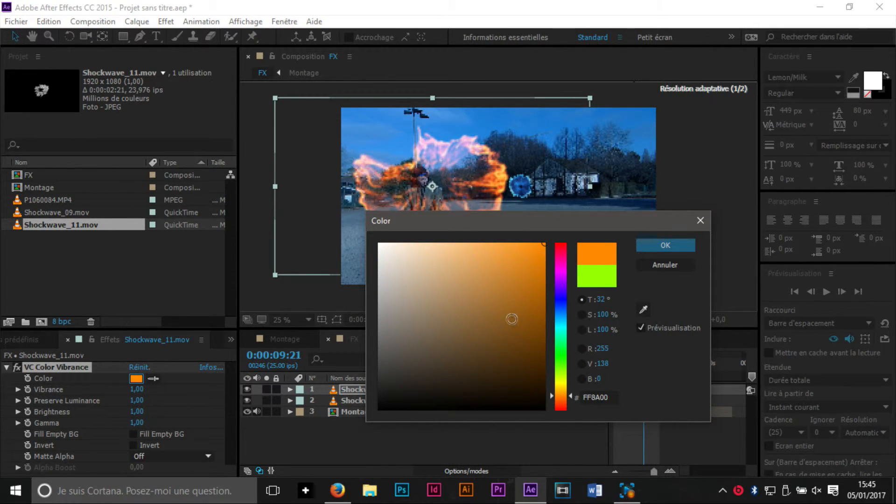
pyautogui.click(531, 250)
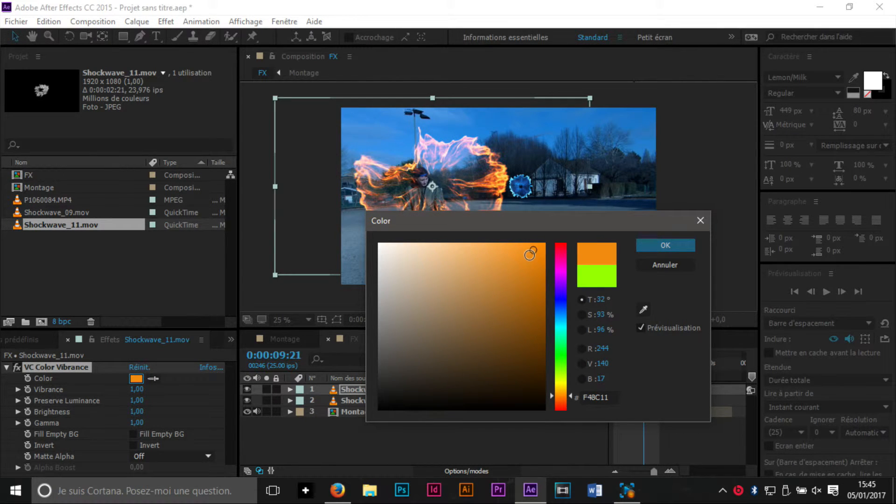
pyautogui.click(665, 245)
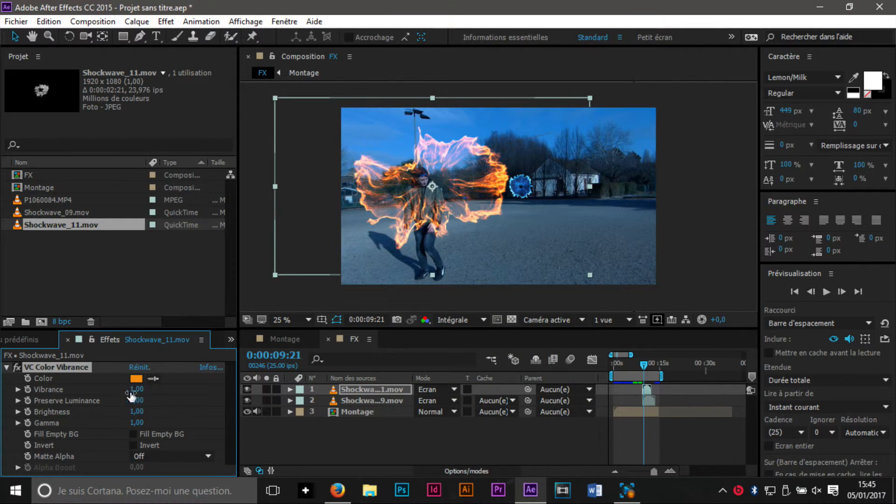
# Preview the composite with both tinted shockwaves from 0:00:08:24, and stop the playback.
pyautogui.click(812, 292)
pyautogui.click(812, 292)
pyautogui.click(812, 291)
pyautogui.click(812, 292)
pyautogui.moveTo(640, 369)
pyautogui.mouseDown()
pyautogui.moveTo(648, 370)
pyautogui.moveTo(641, 375)
pyautogui.mouseUp()
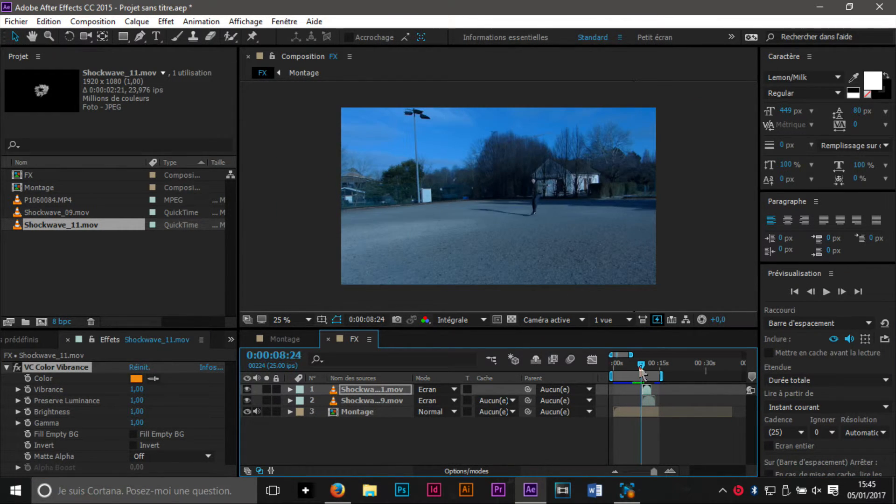
pyautogui.click(824, 294)
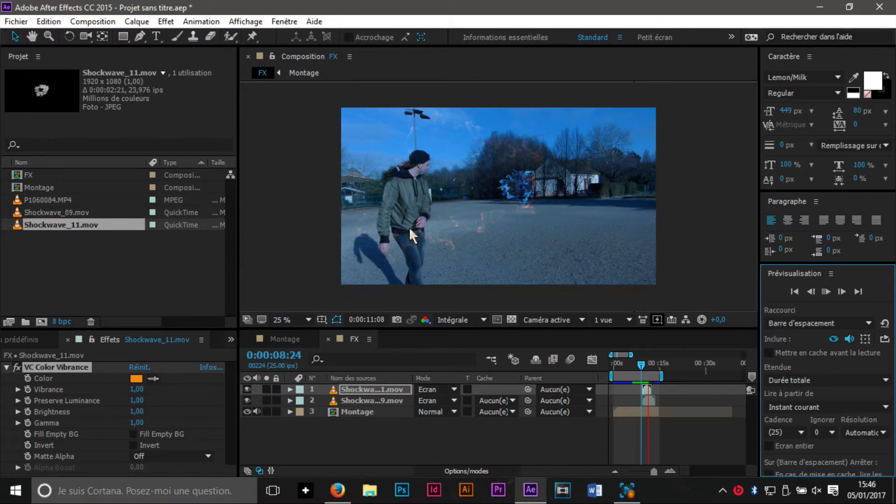
pyautogui.click(826, 292)
# Examine both tinted shockwaves frame by frame around 0:00:10:21, stepping backward and forward through the footage.
pyautogui.click(811, 293)
pyautogui.click(811, 294)
pyautogui.click(811, 294)
pyautogui.click(811, 294)
pyautogui.click(811, 293)
pyautogui.click(811, 292)
pyautogui.click(811, 292)
pyautogui.click(811, 291)
pyautogui.click(811, 291)
pyautogui.click(811, 292)
pyautogui.click(811, 292)
pyautogui.click(811, 292)
pyautogui.click(811, 292)
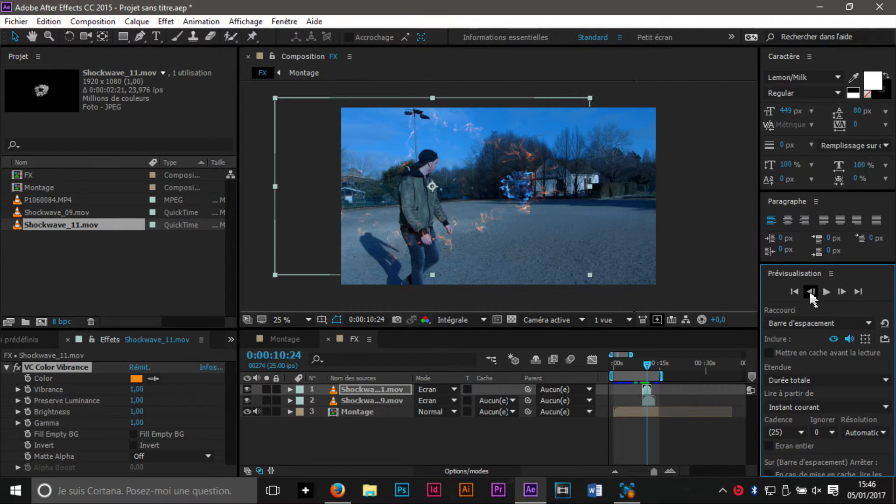
pyautogui.click(642, 369)
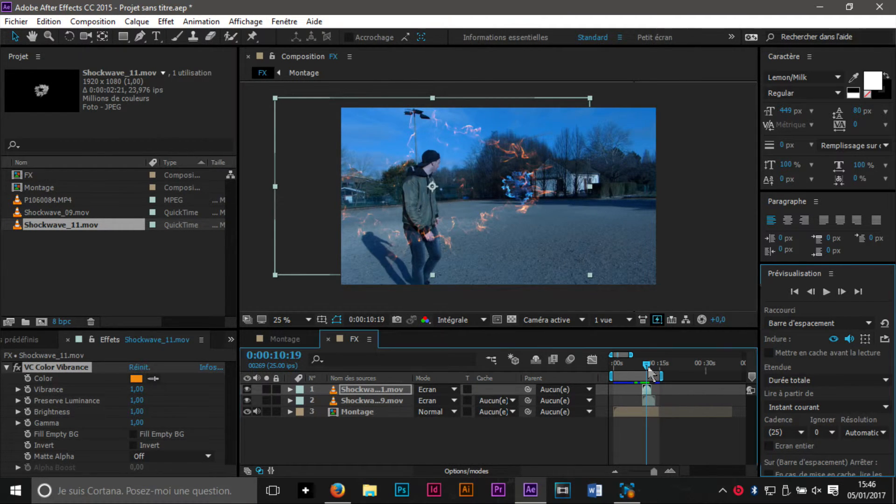
pyautogui.click(841, 292)
pyautogui.click(842, 292)
pyautogui.click(842, 292)
pyautogui.click(842, 293)
pyautogui.click(842, 292)
pyautogui.click(842, 292)
pyautogui.click(842, 292)
pyautogui.click(841, 292)
pyautogui.click(842, 292)
pyautogui.click(842, 292)
pyautogui.click(841, 292)
pyautogui.click(842, 292)
pyautogui.click(842, 292)
pyautogui.click(842, 292)
pyautogui.click(842, 293)
pyautogui.click(842, 293)
pyautogui.click(842, 292)
pyautogui.click(842, 293)
pyautogui.click(842, 292)
pyautogui.click(842, 292)
pyautogui.click(842, 293)
pyautogui.click(842, 293)
pyautogui.click(841, 292)
pyautogui.click(842, 293)
pyautogui.click(842, 292)
pyautogui.click(842, 293)
pyautogui.click(842, 292)
pyautogui.click(842, 292)
pyautogui.click(841, 292)
pyautogui.click(842, 293)
pyautogui.click(842, 292)
pyautogui.click(840, 293)
pyautogui.click(840, 293)
pyautogui.click(840, 293)
pyautogui.click(841, 293)
pyautogui.click(840, 293)
pyautogui.click(841, 293)
pyautogui.click(840, 292)
pyautogui.click(841, 293)
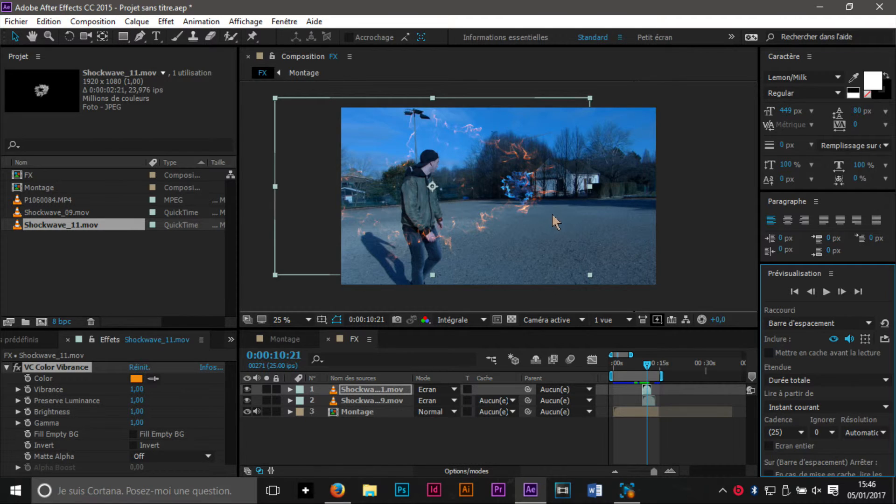
# Return to 0:00:04:23, select the FX composition in the project and show the export options for the Adobe Media Encoder queue.
pyautogui.moveTo(649, 368); pyautogui.dragTo(629, 369)
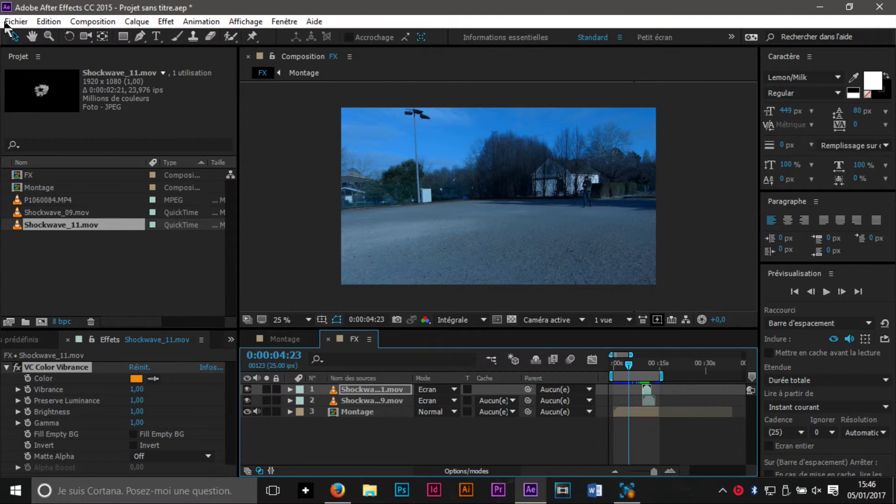
pyautogui.click(10, 22)
pyautogui.click(536, 86)
pyautogui.click(37, 175)
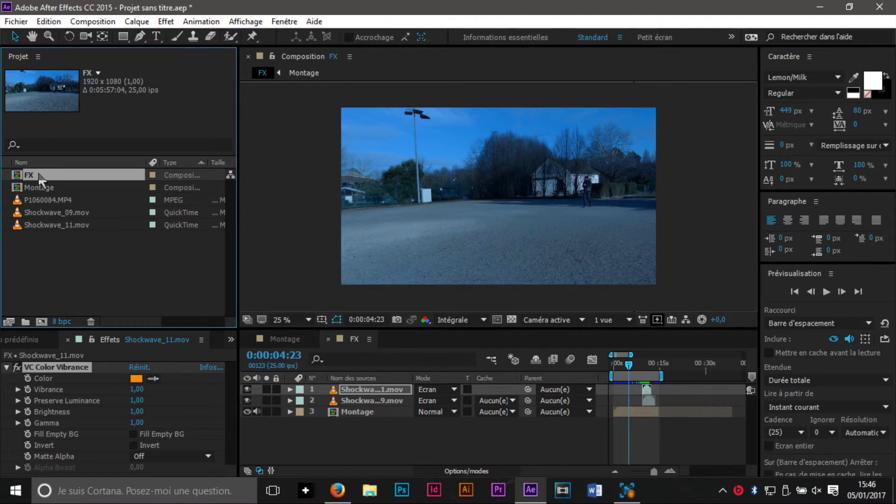
pyautogui.click(16, 21)
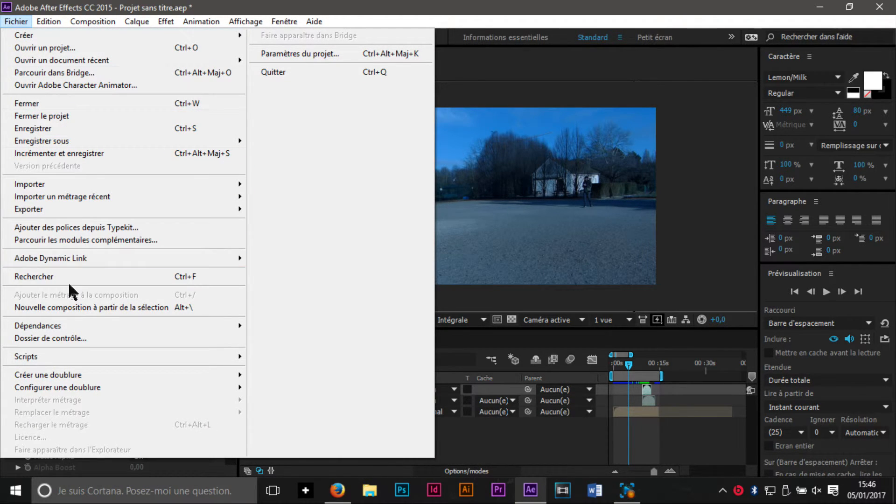
pyautogui.moveTo(77, 211)
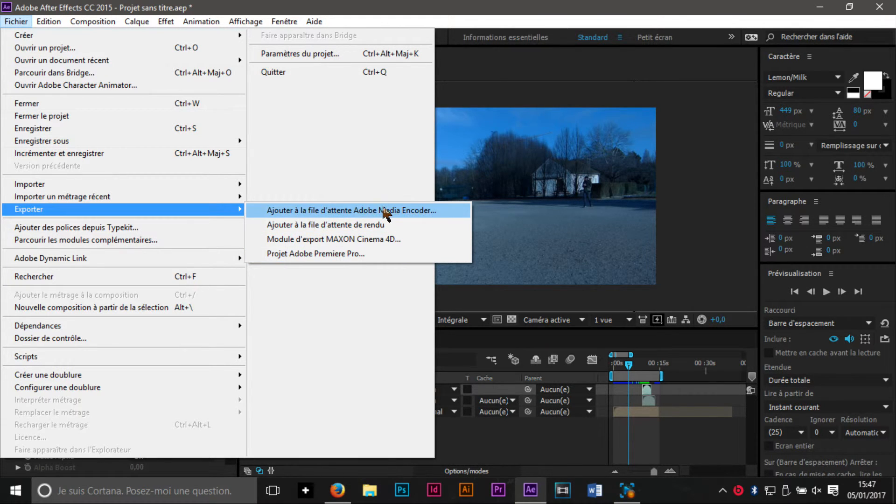
# Minimize the project window and launch Adobe Media Encoder from the desktop.
pyautogui.click(826, 8)
pyautogui.doubleClick(282, 365)
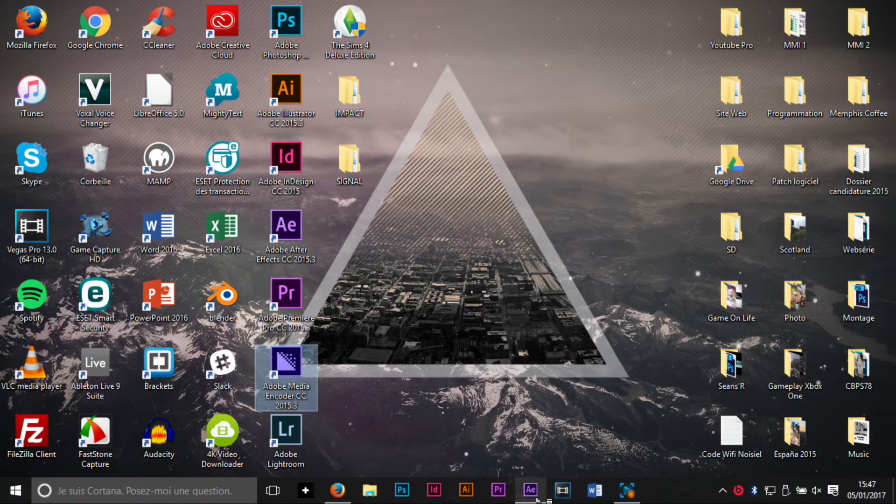
pyautogui.moveTo(535, 496)
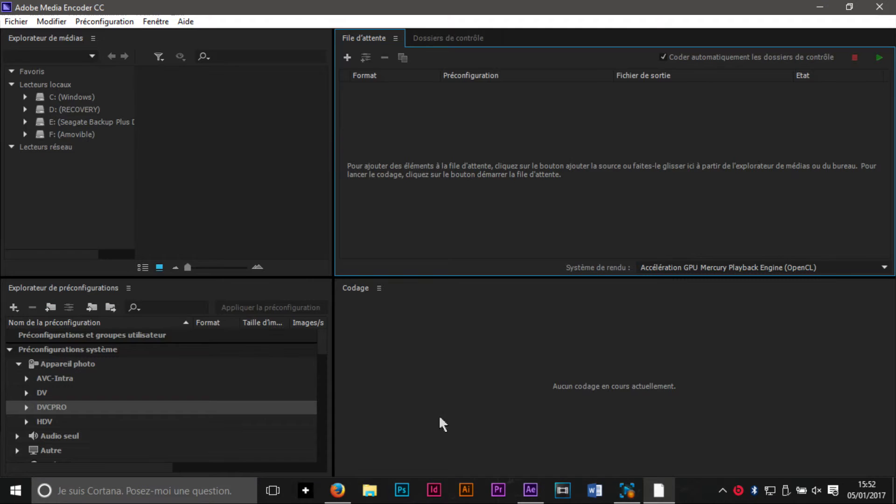
# Add the FX composition from the After Effects project to the Media Encoder queue, and restore the encoder window to full screen.
pyautogui.moveTo(411, 7); pyautogui.dragTo(495, 204)
pyautogui.moveTo(61, 177); pyautogui.dragTo(633, 325)
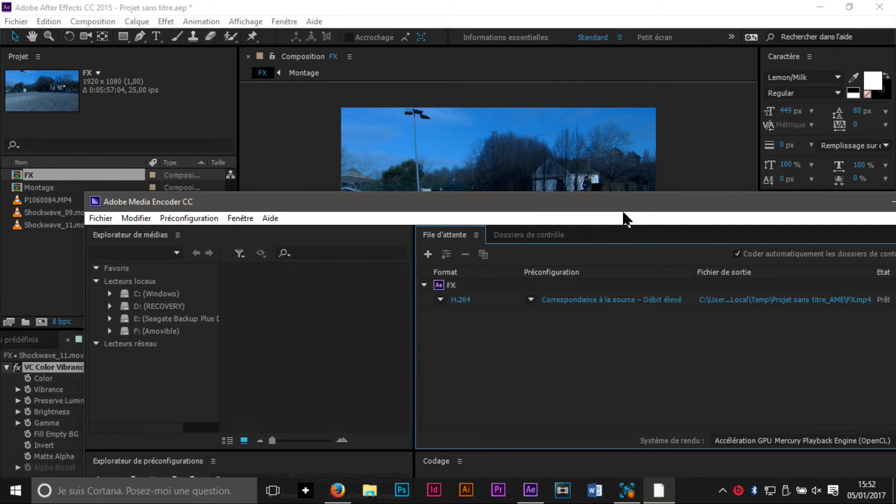
pyautogui.moveTo(623, 210); pyautogui.dragTo(580, 5)
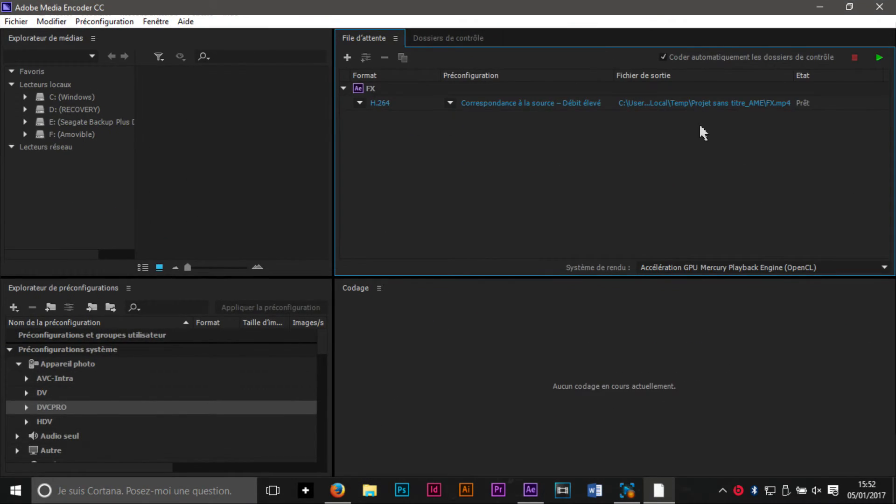
# Set the output file of the queued FX composition to FX.mp4 on the desktop, keeping the H.264 format.
pyautogui.click(702, 103)
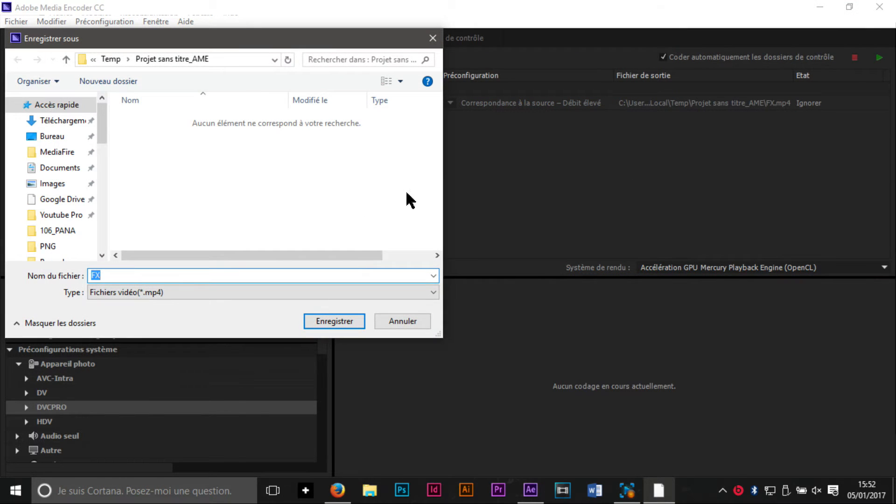
pyautogui.click(115, 60)
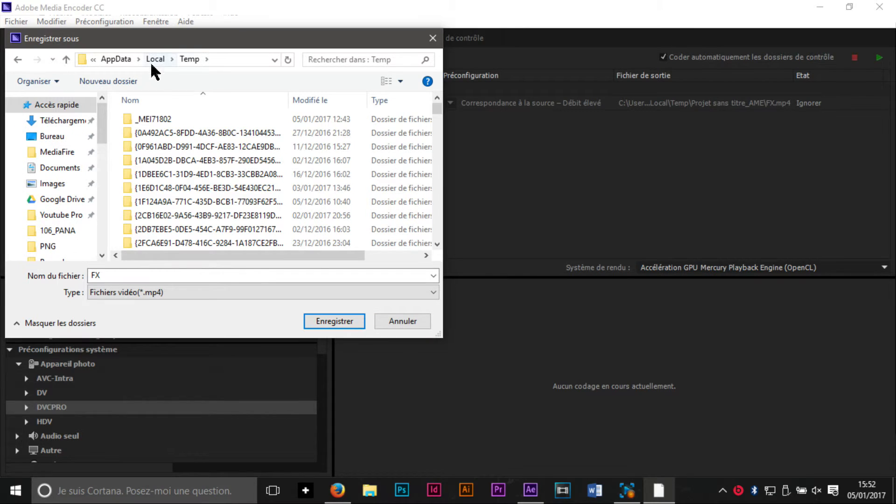
pyautogui.click(53, 138)
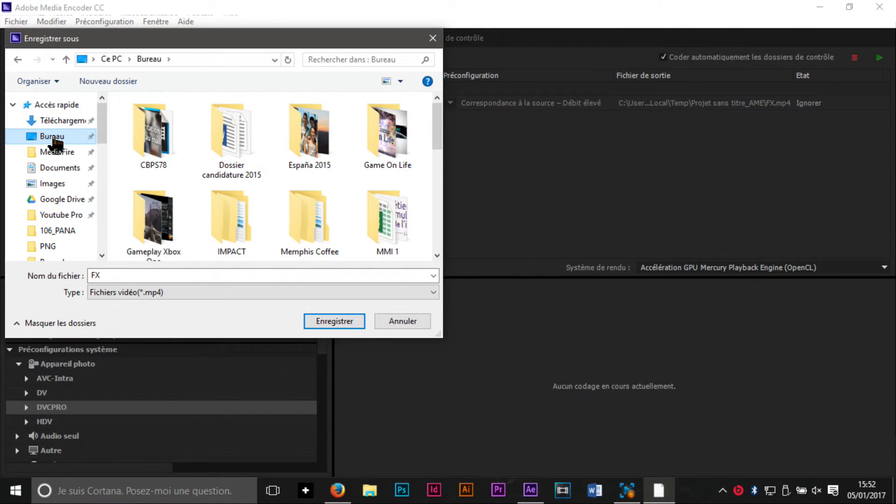
pyautogui.click(335, 321)
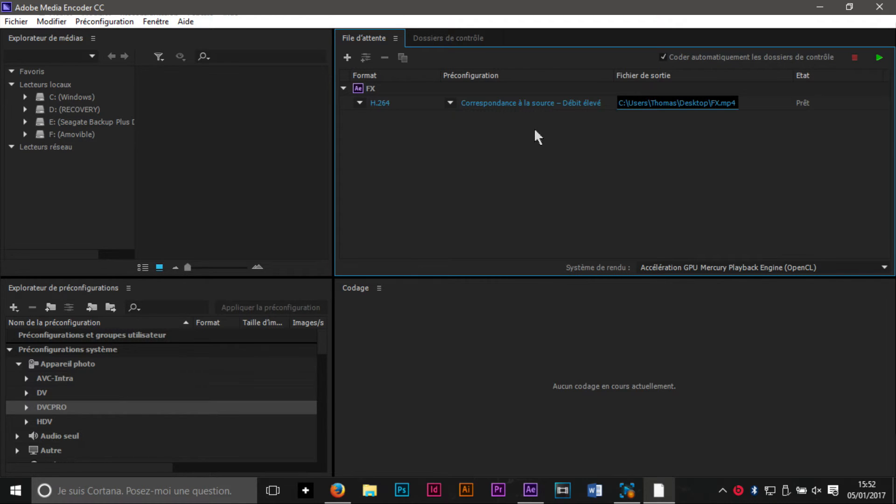
pyautogui.click(360, 103)
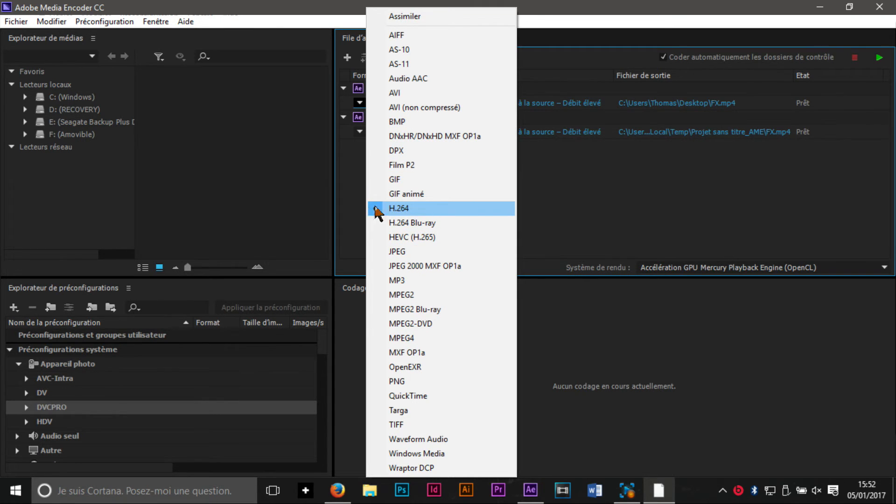
pyautogui.click(663, 189)
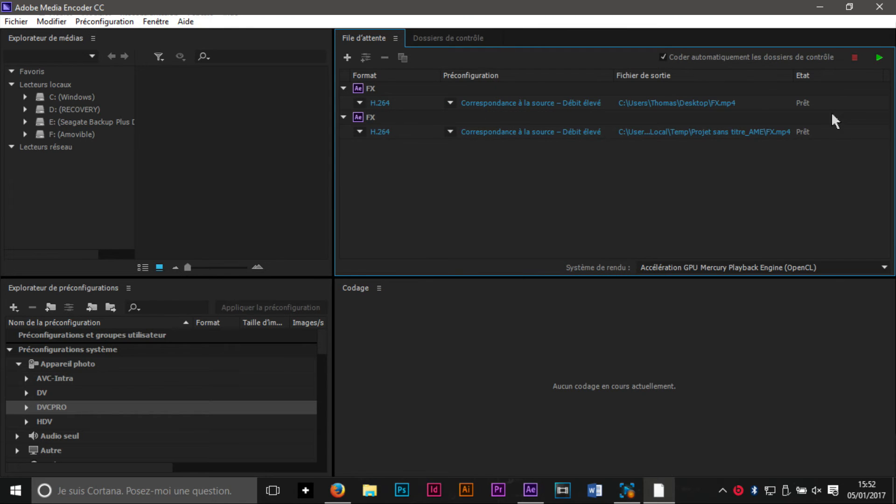
# Remove the duplicate FX item with the Temp folder output from the encoding queue.
pyautogui.click(590, 136)
pyautogui.press('Delete')
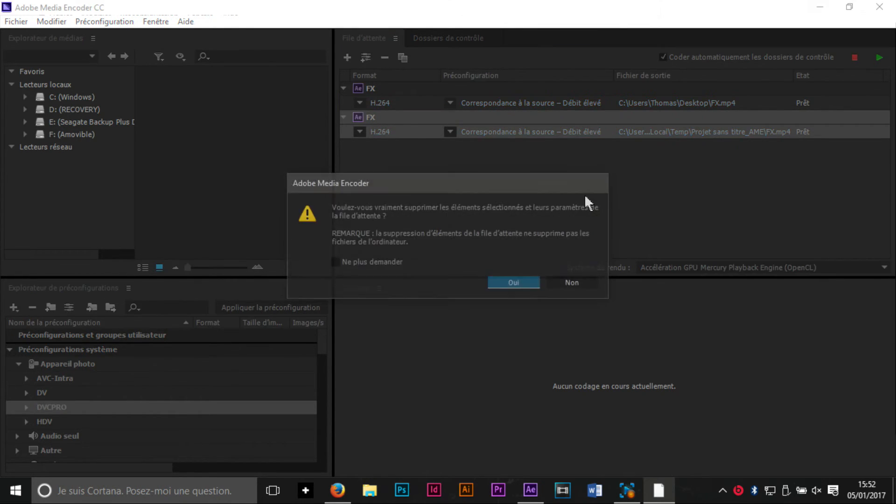
pyautogui.click(514, 283)
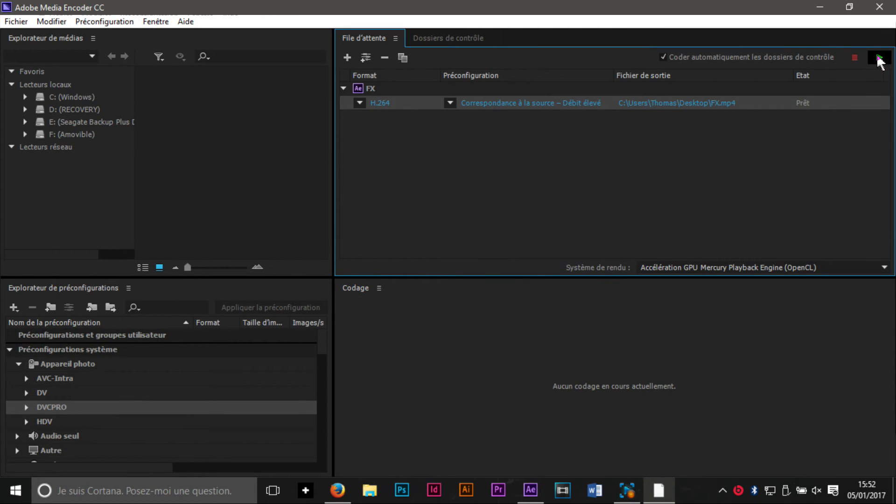